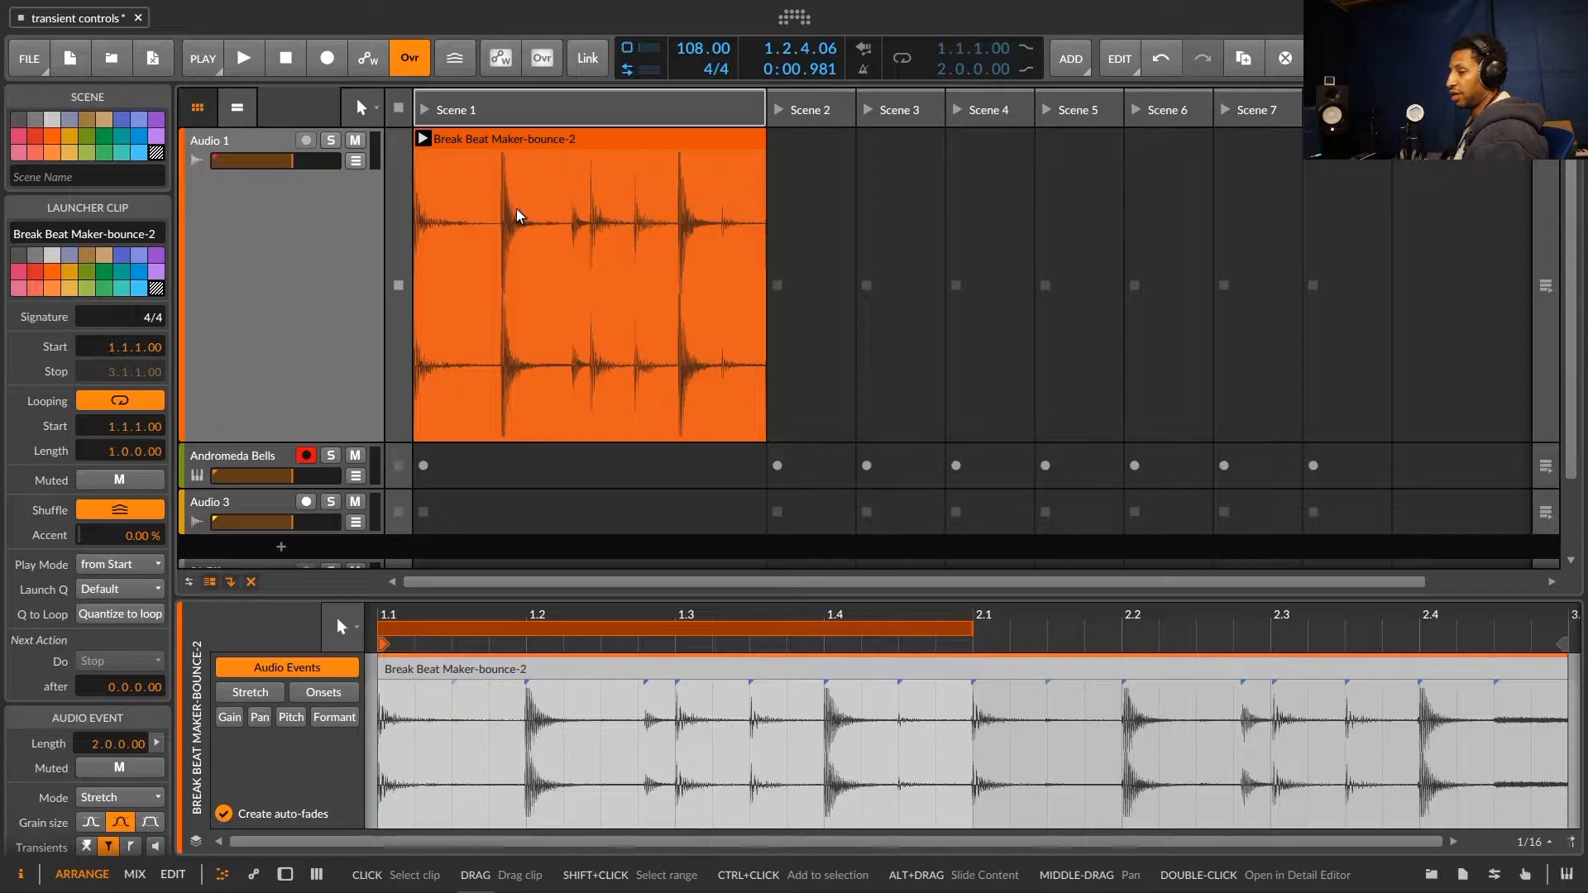
# Step: Show Audio 1's device chain and view the Transient Master and Smack Attack Stereo plug-in windows
pyautogui.press('d')
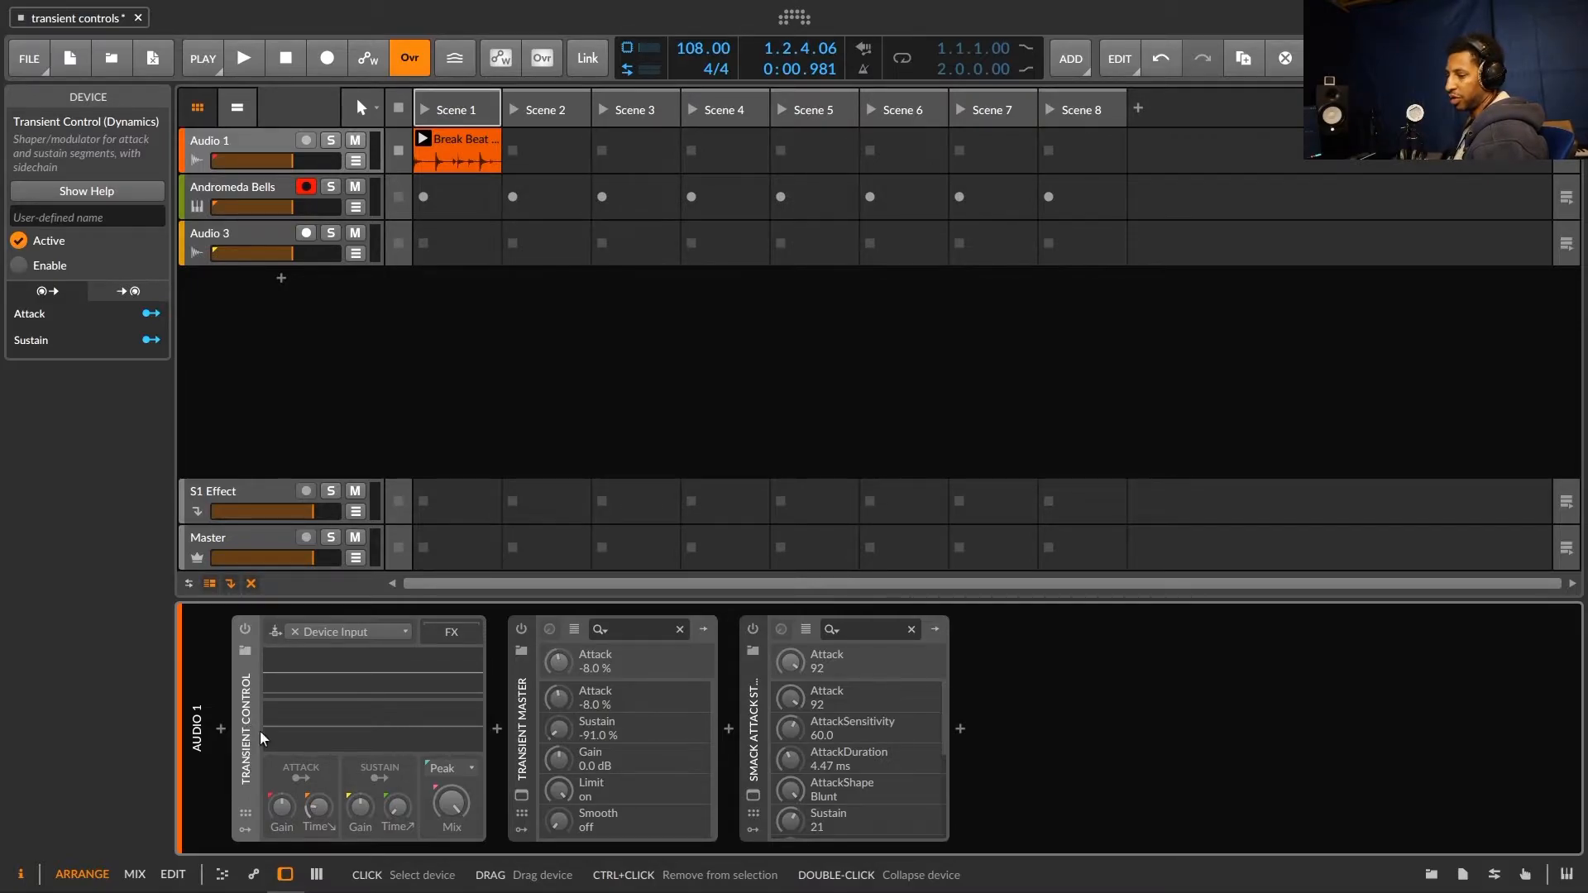
pyautogui.click(522, 796)
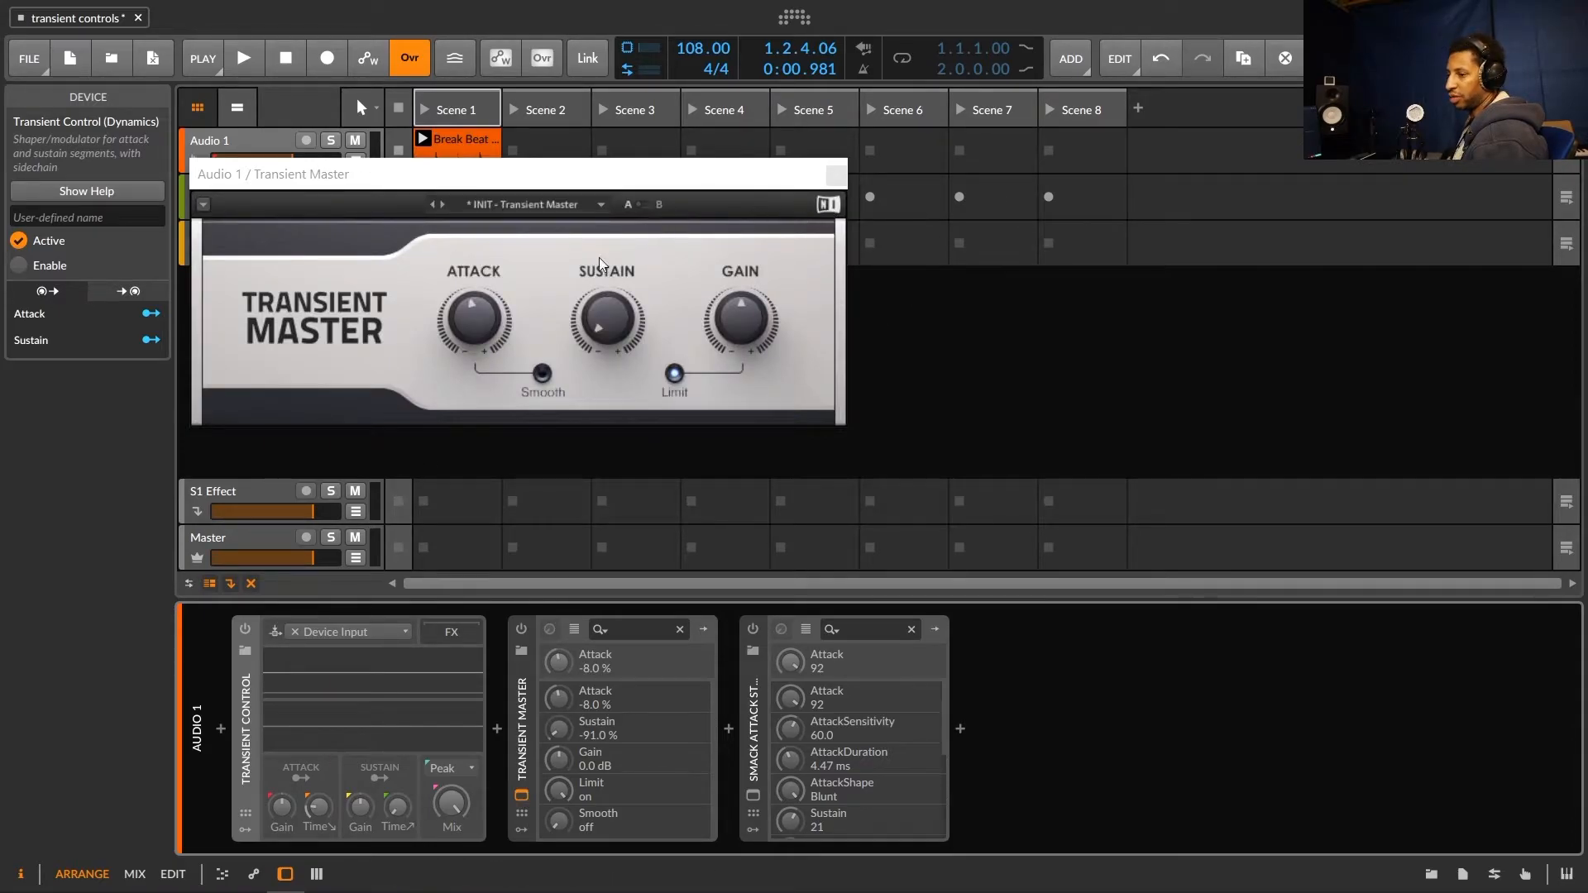
pyautogui.click(837, 175)
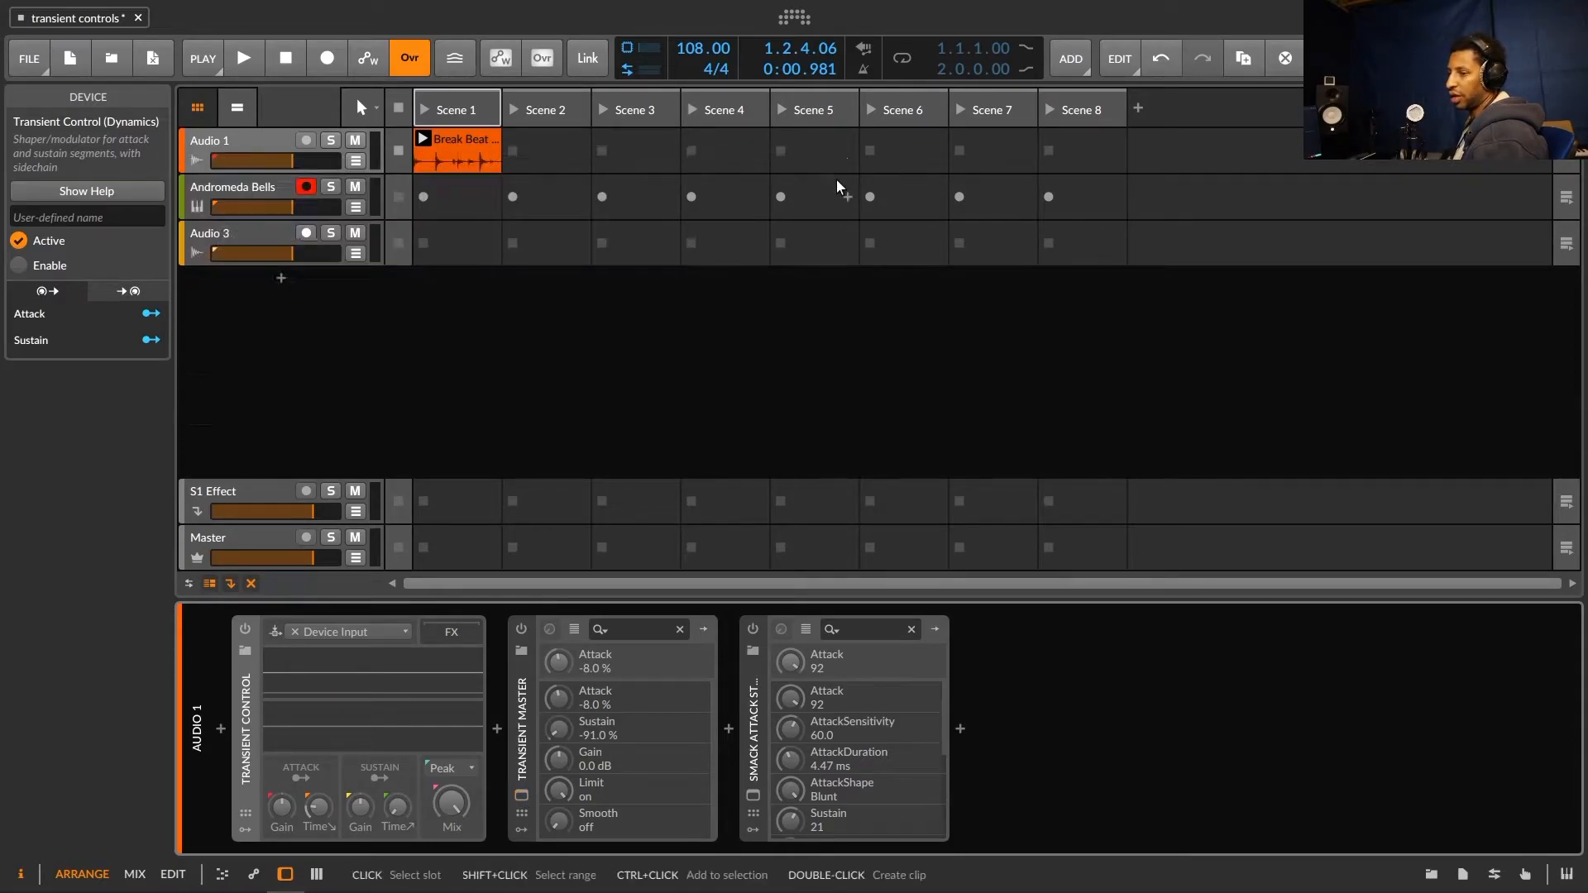
pyautogui.click(754, 793)
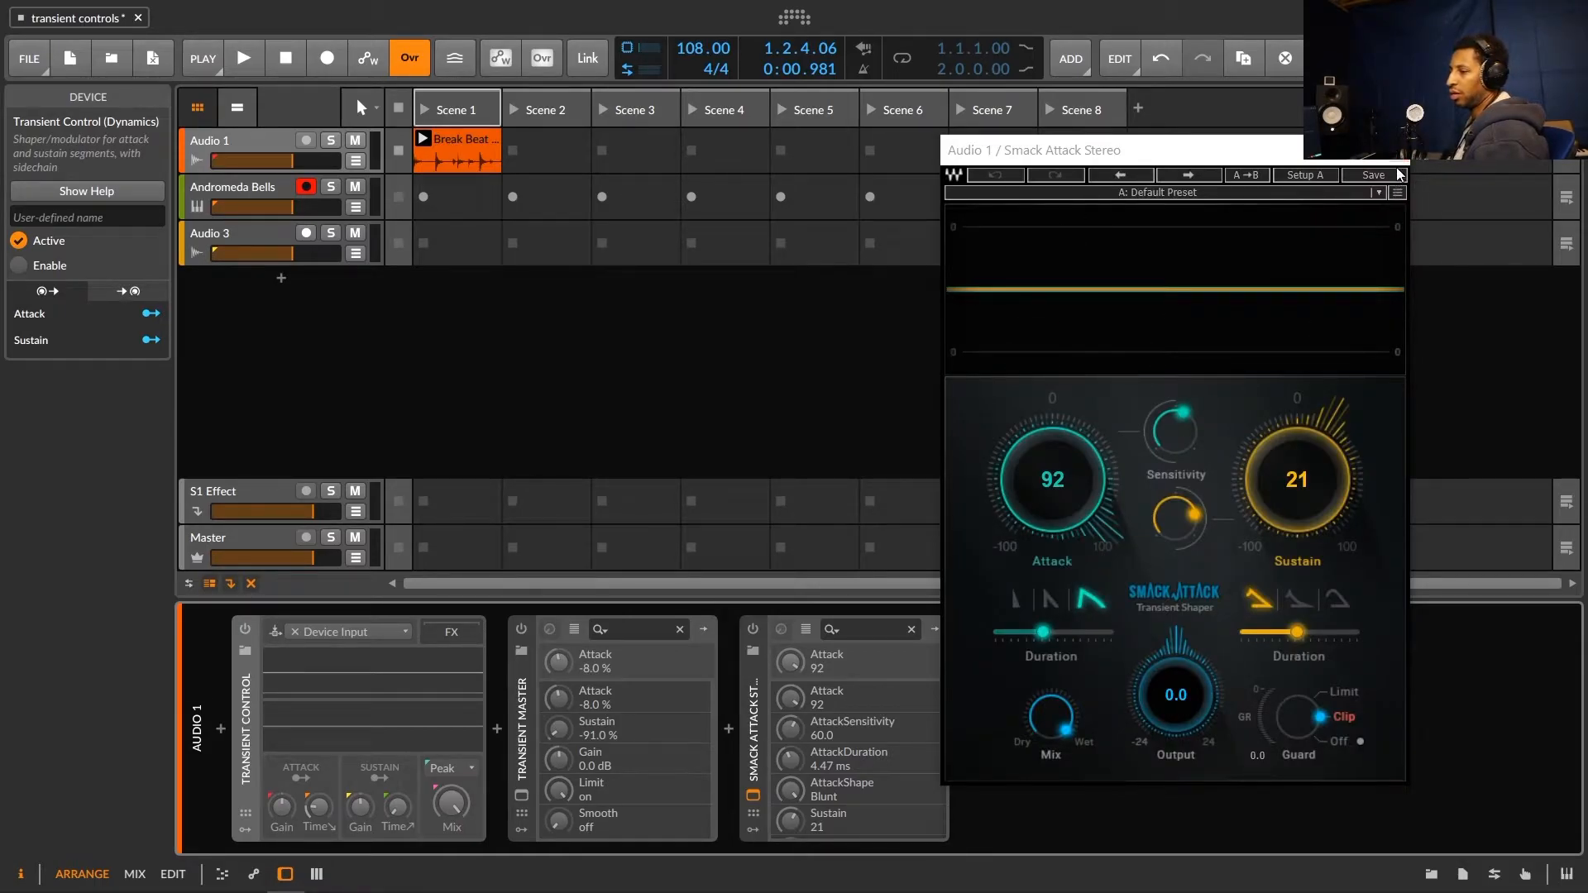
pyautogui.click(753, 796)
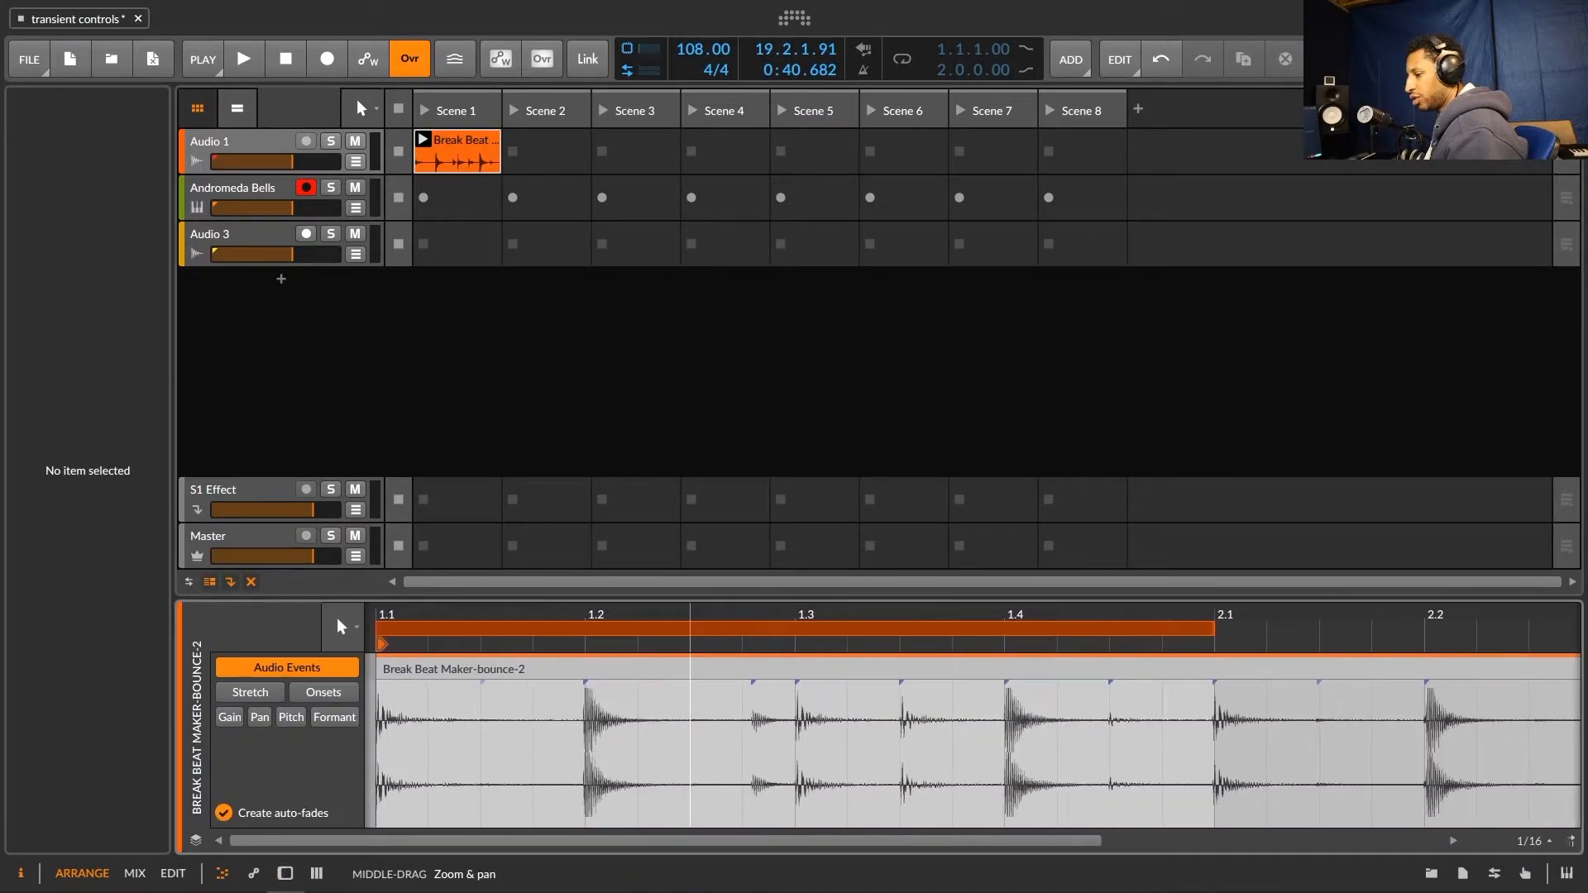
# Step: Play back the break beat clip on Audio 1 and display the track's device chain
pyautogui.moveTo(694, 694); pyautogui.dragTo(699, 709)
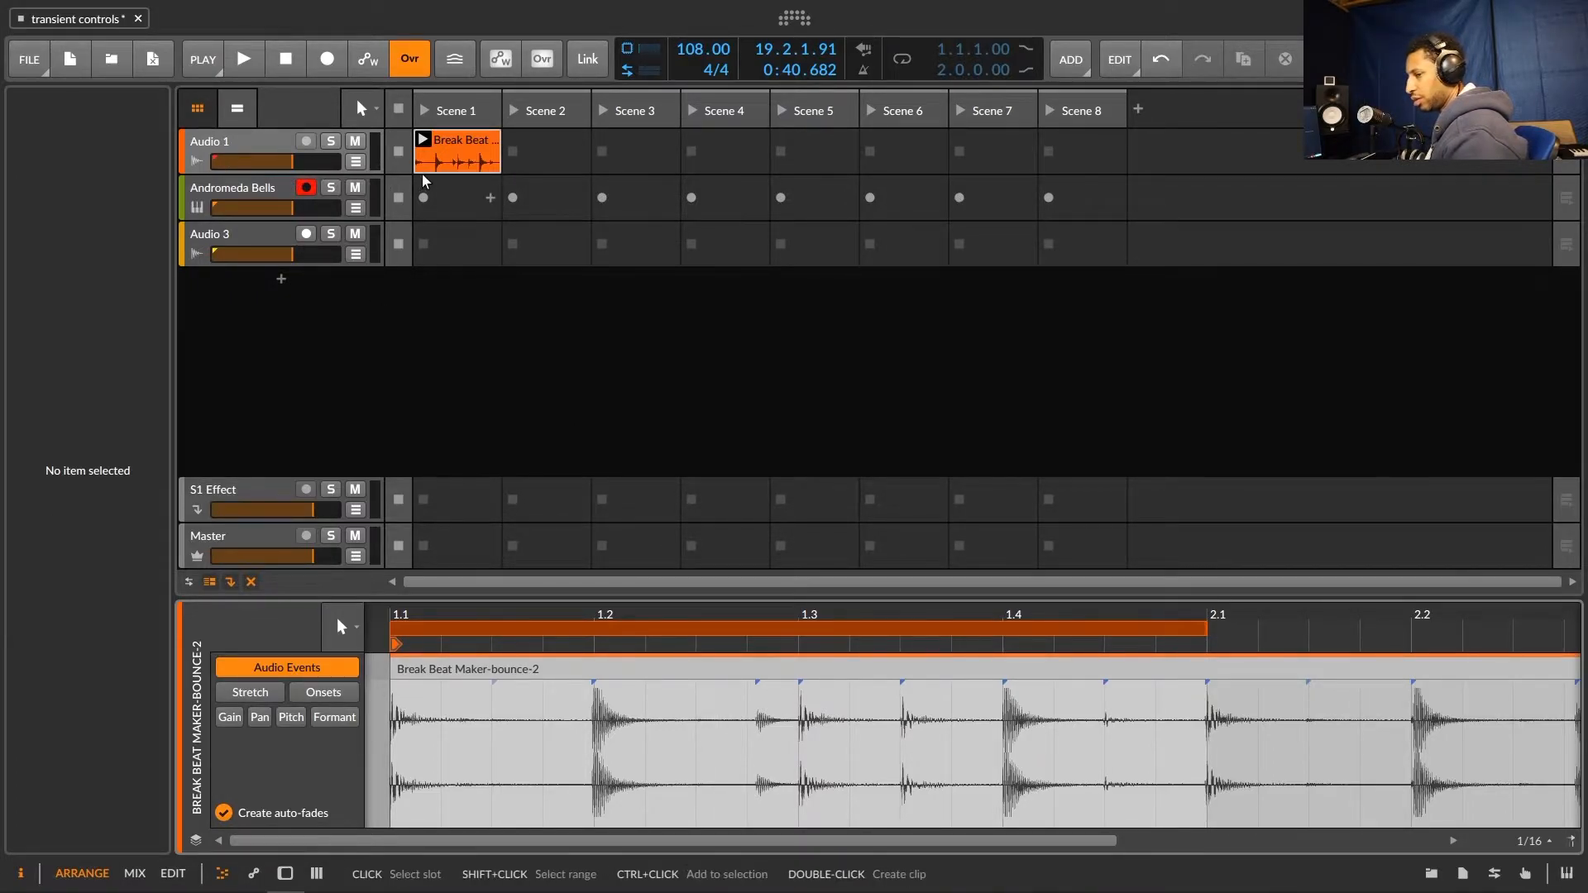
pyautogui.press('space')
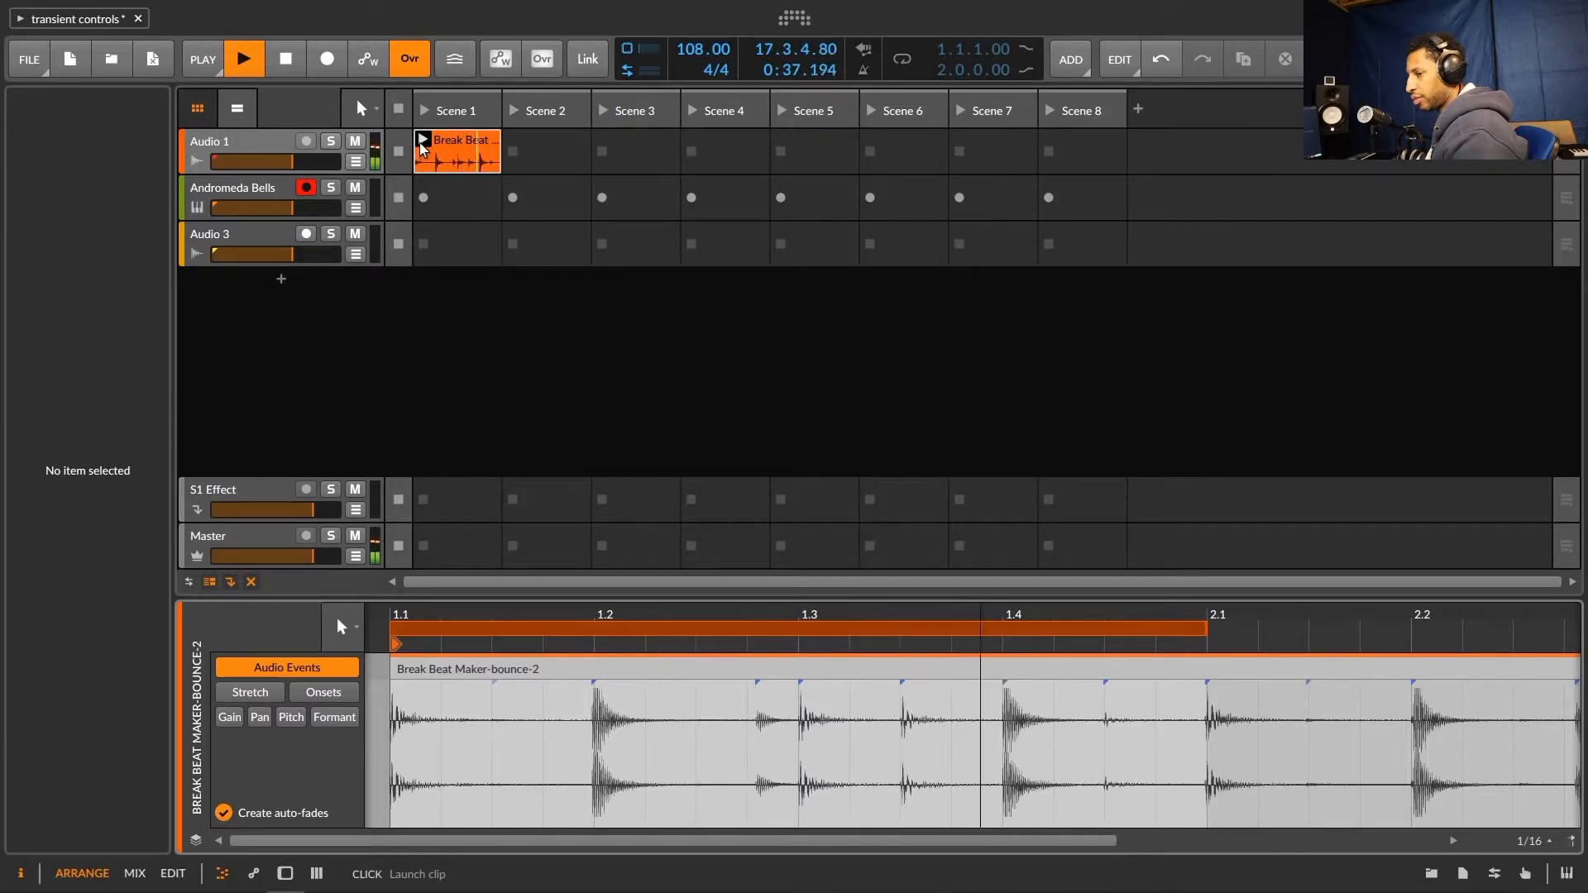
pyautogui.click(230, 142)
pyautogui.press('d')
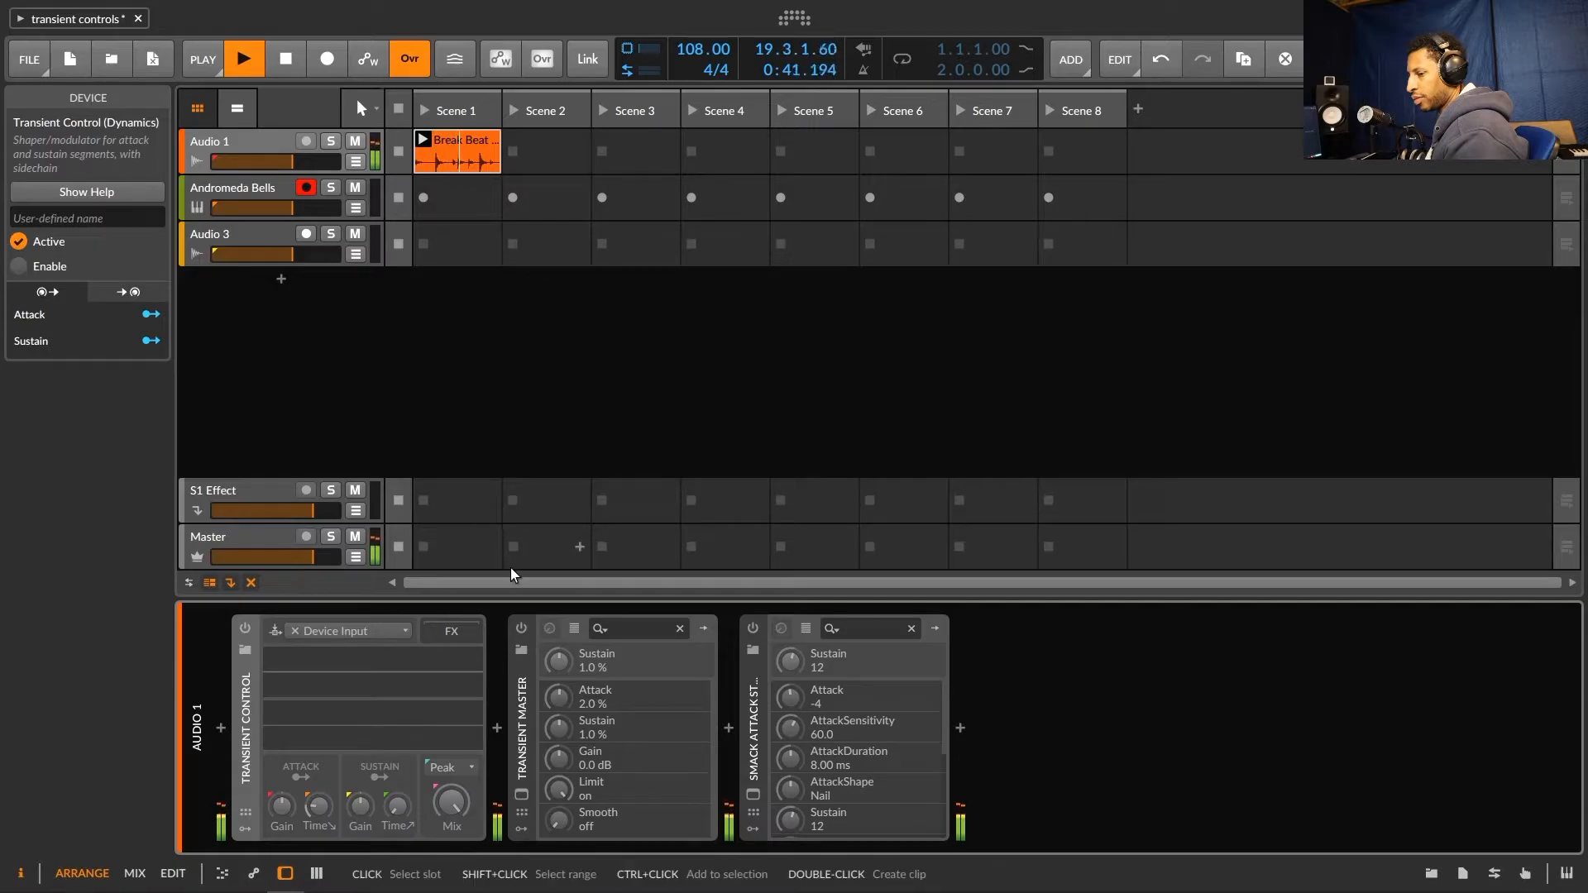
pyautogui.press('space')
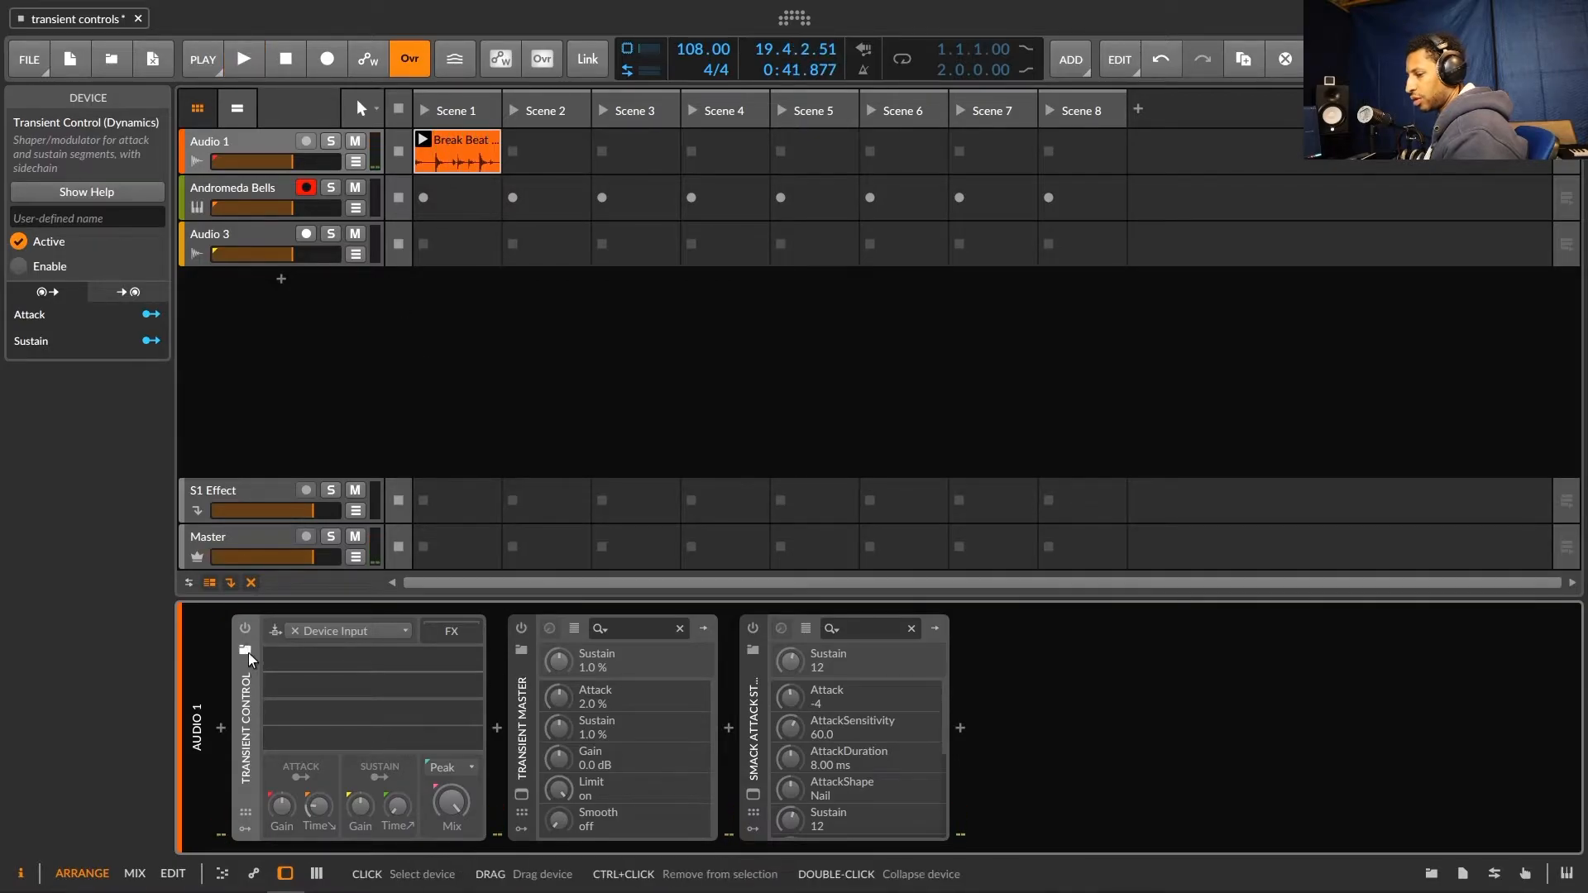
# Step: Enable Transient Control on Audio 1 and audition the break beat through it
pyautogui.click(244, 628)
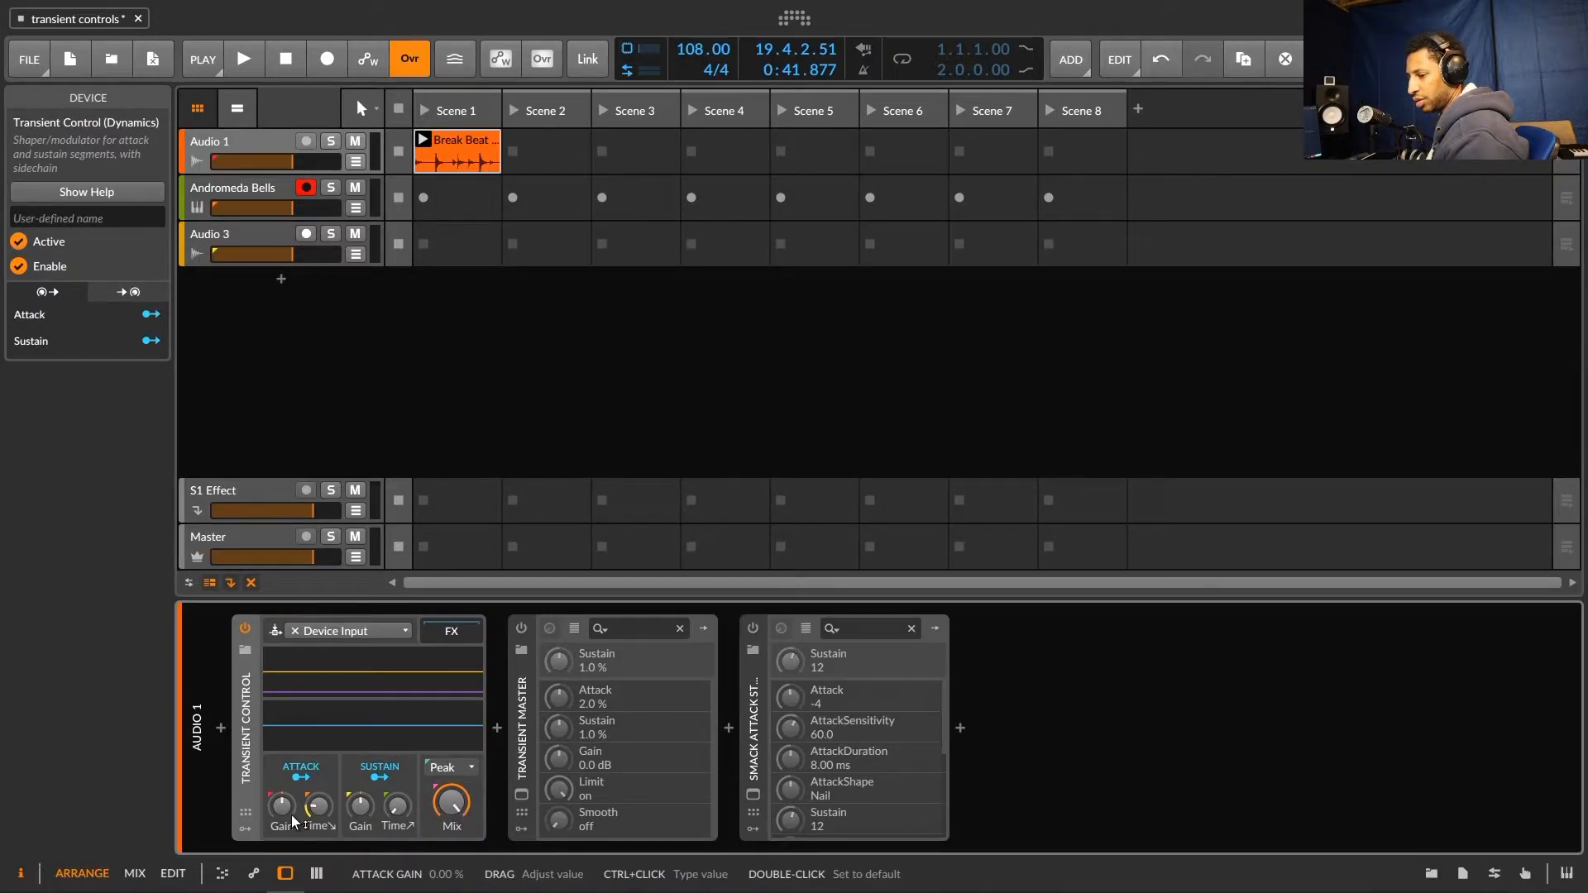
pyautogui.press('space')
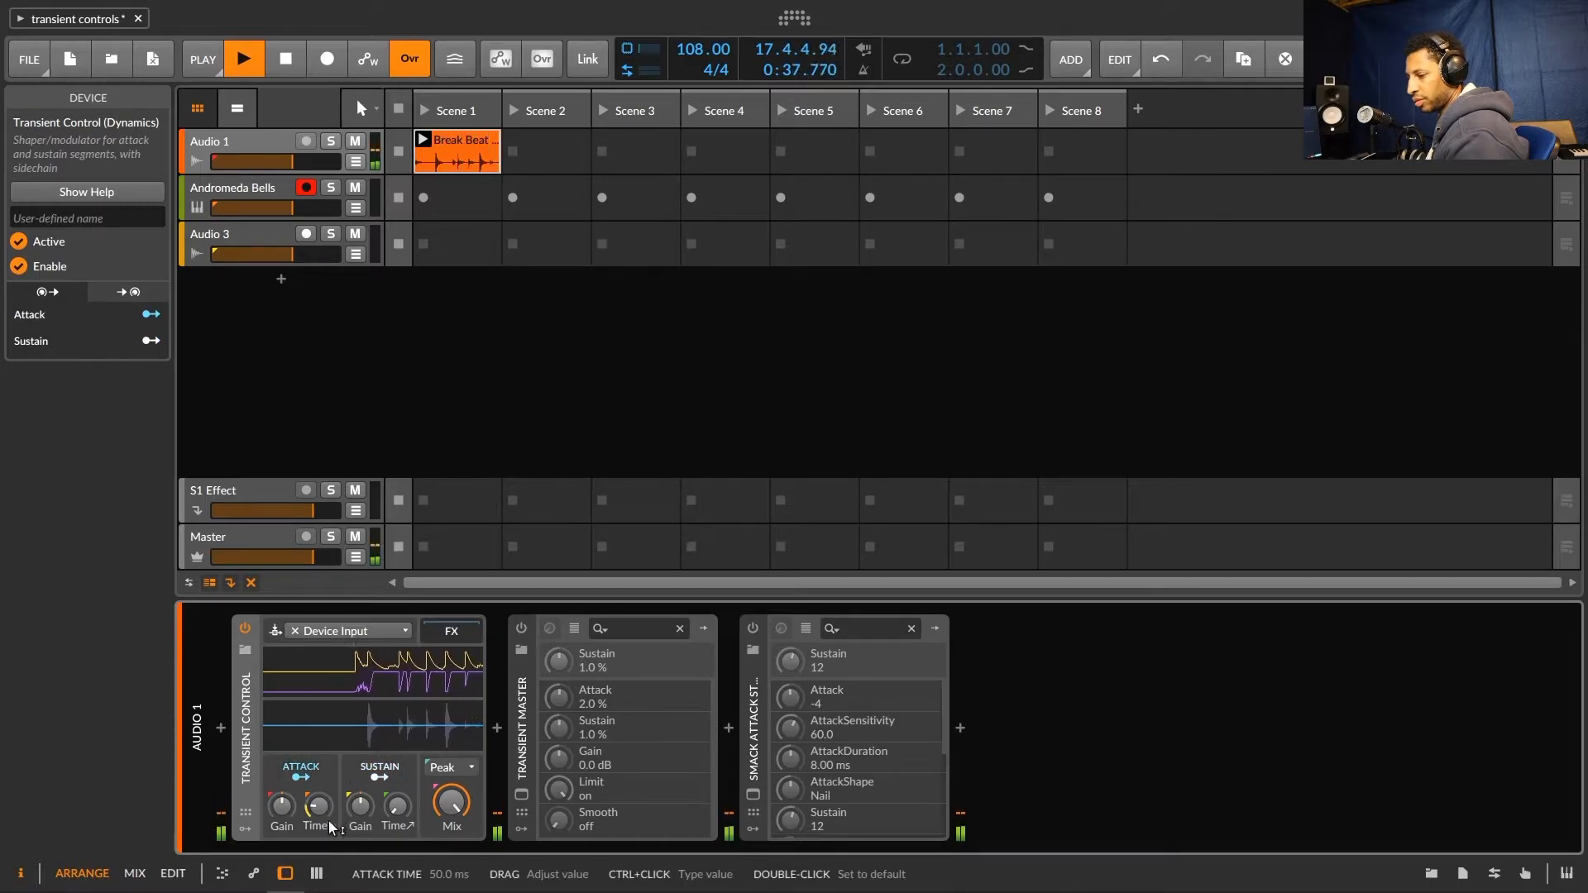
pyautogui.press('space')
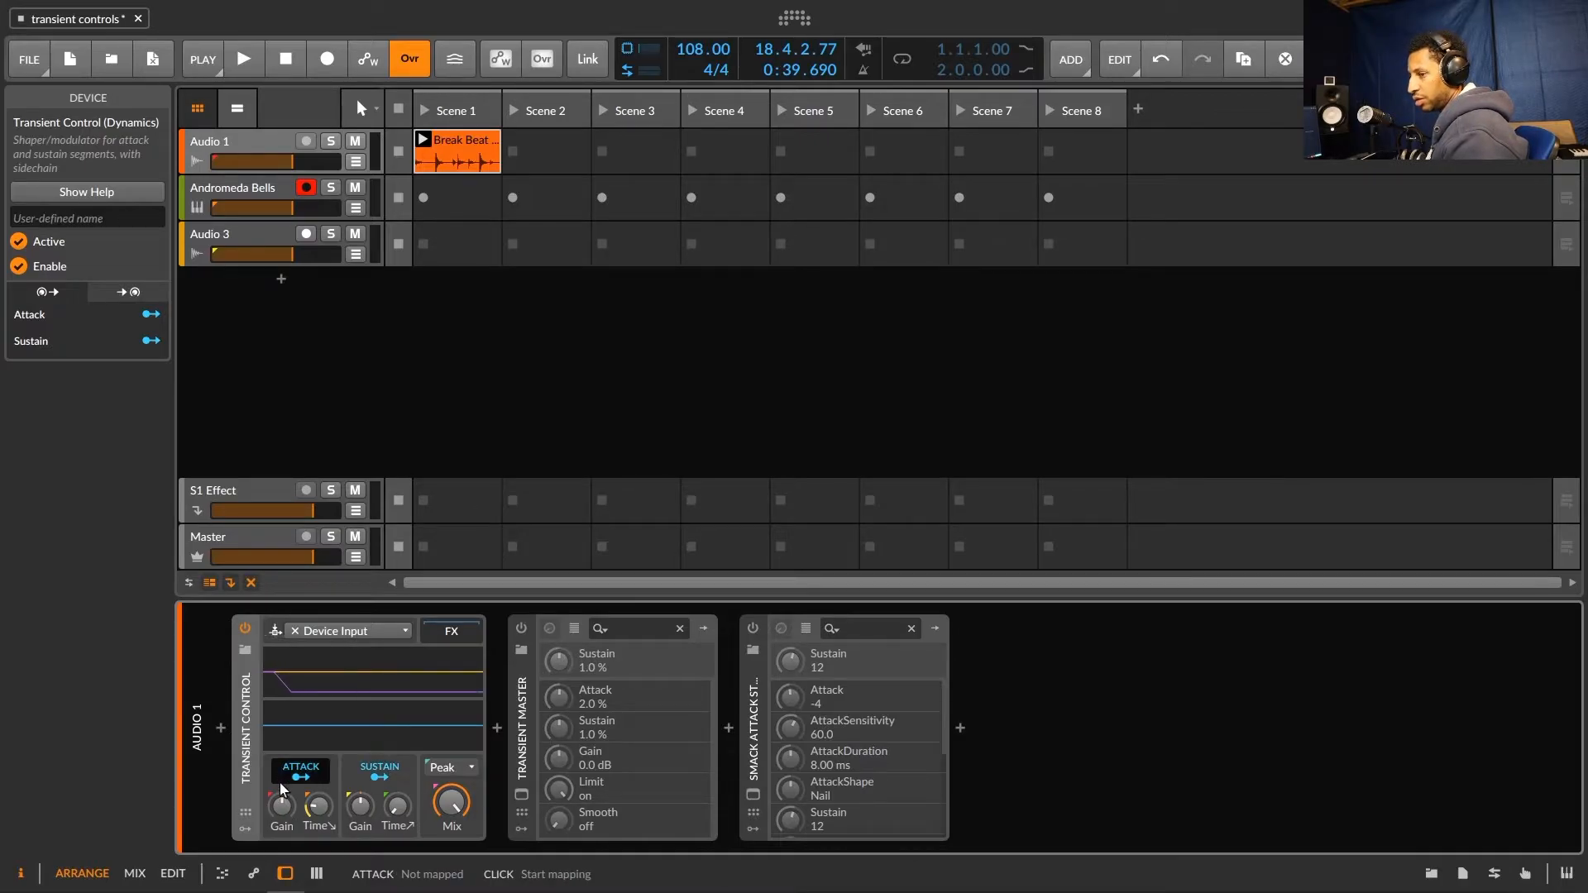
# Step: Try different Attack Gain and Sustain Gain amounts in Audio 1's Transient Control during playback, returning them to zero
pyautogui.press('space')
pyautogui.moveTo(281, 808)
pyautogui.mouseDown()
pyautogui.moveTo(282, 889)
pyautogui.moveTo(281, 723)
pyautogui.moveTo(281, 804)
pyautogui.mouseUp()
pyautogui.press('space')
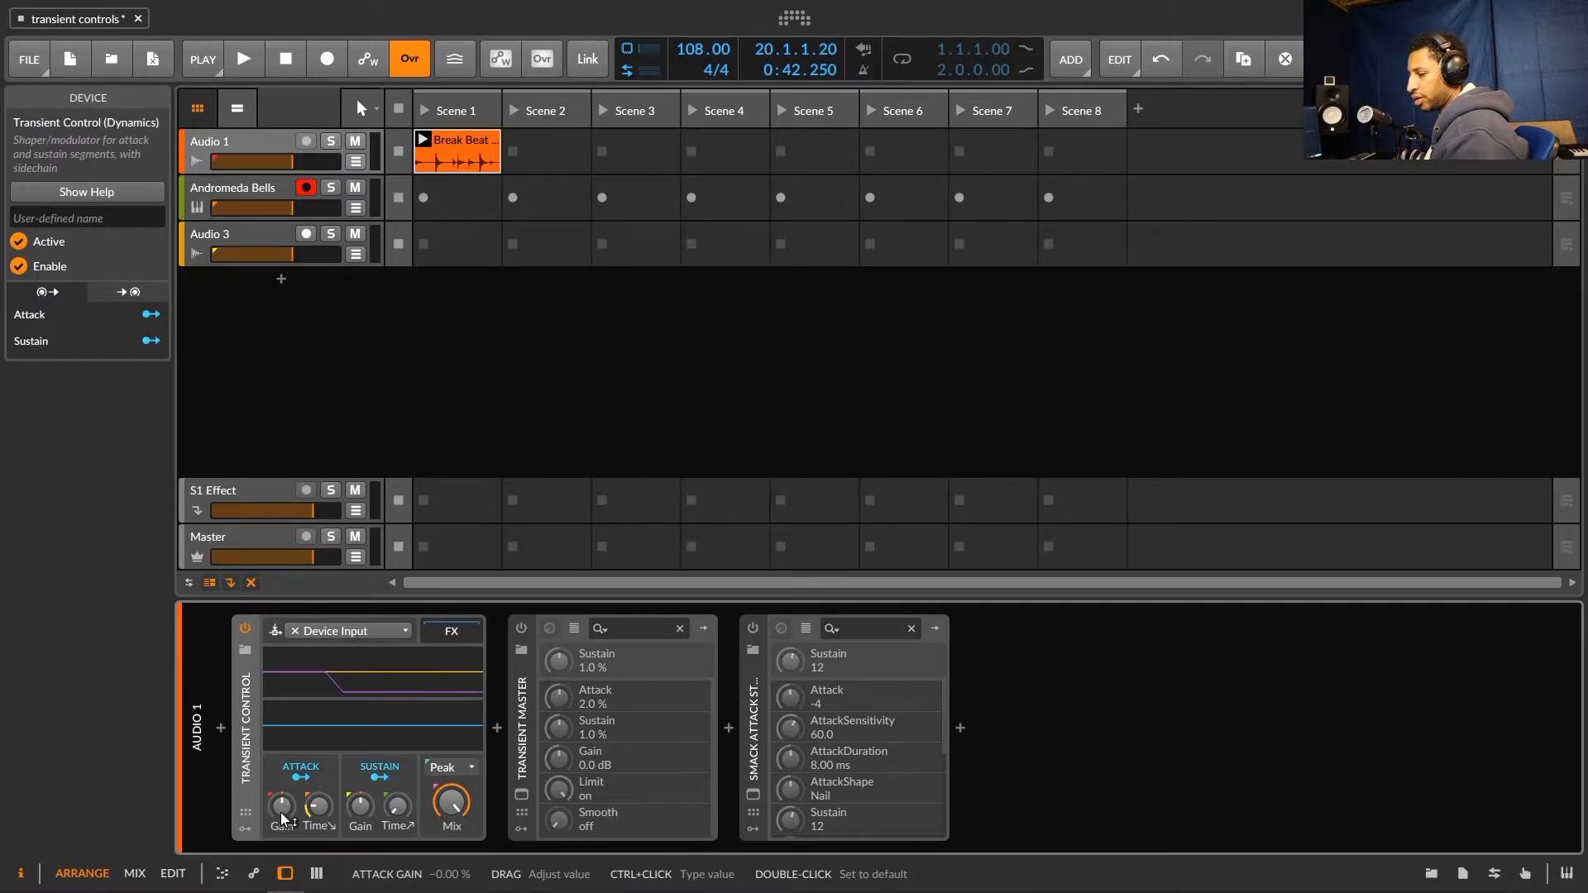
pyautogui.press('space')
pyautogui.moveTo(360, 804)
pyautogui.mouseDown()
pyautogui.moveTo(360, 736)
pyautogui.moveTo(361, 864)
pyautogui.moveTo(359, 806)
pyautogui.mouseUp()
pyautogui.press('space')
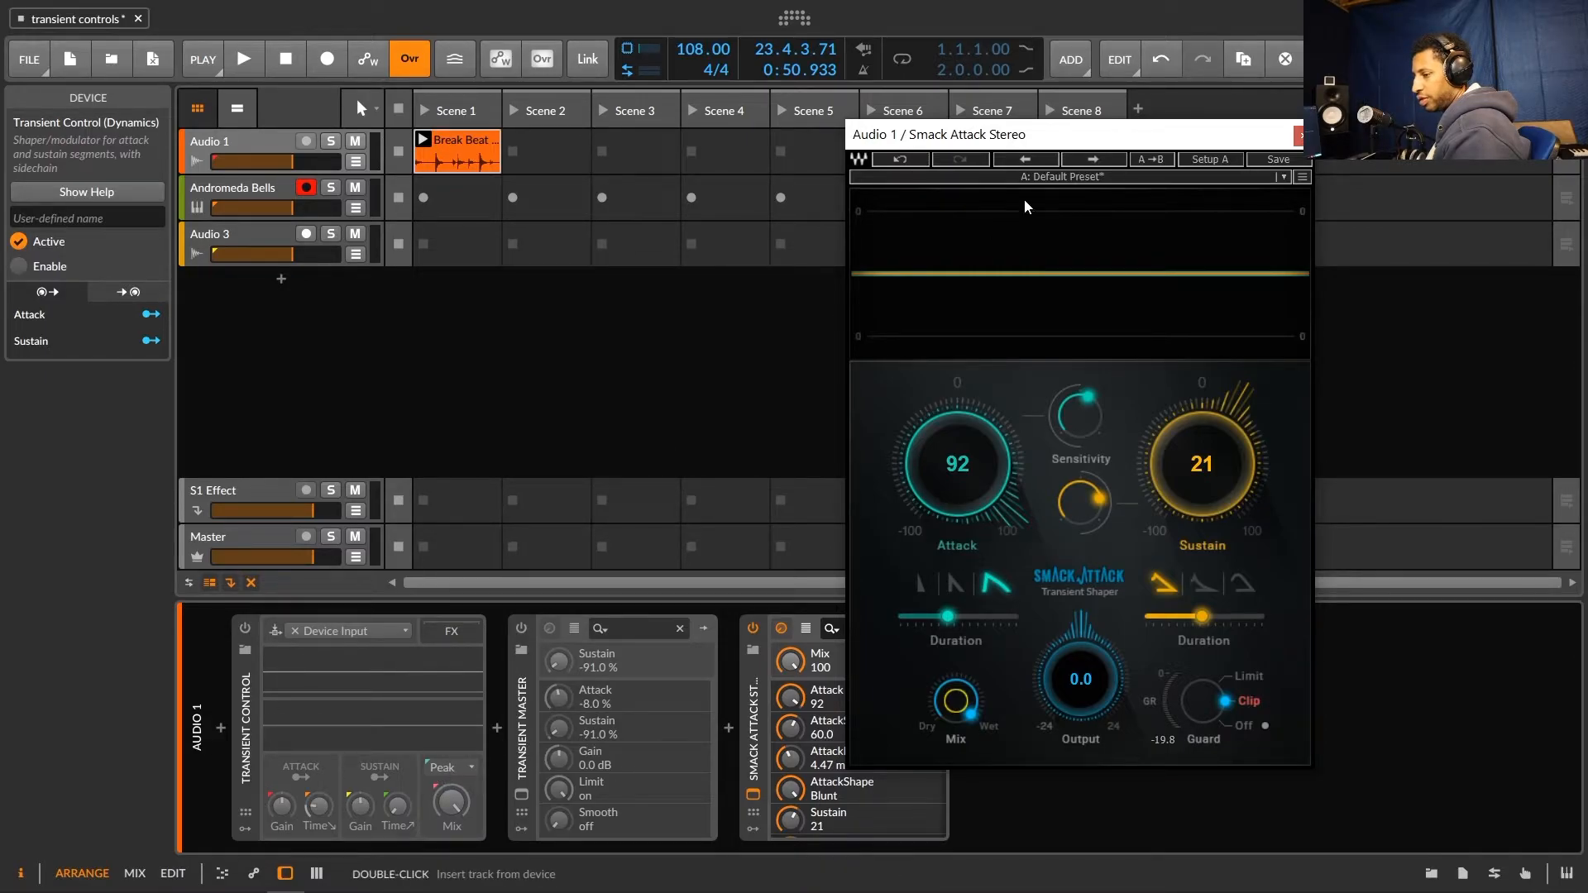
# Step: Close the Smack Attack Stereo window and enable Transient Control on the Andromeda Bells track
pyautogui.click(1296, 137)
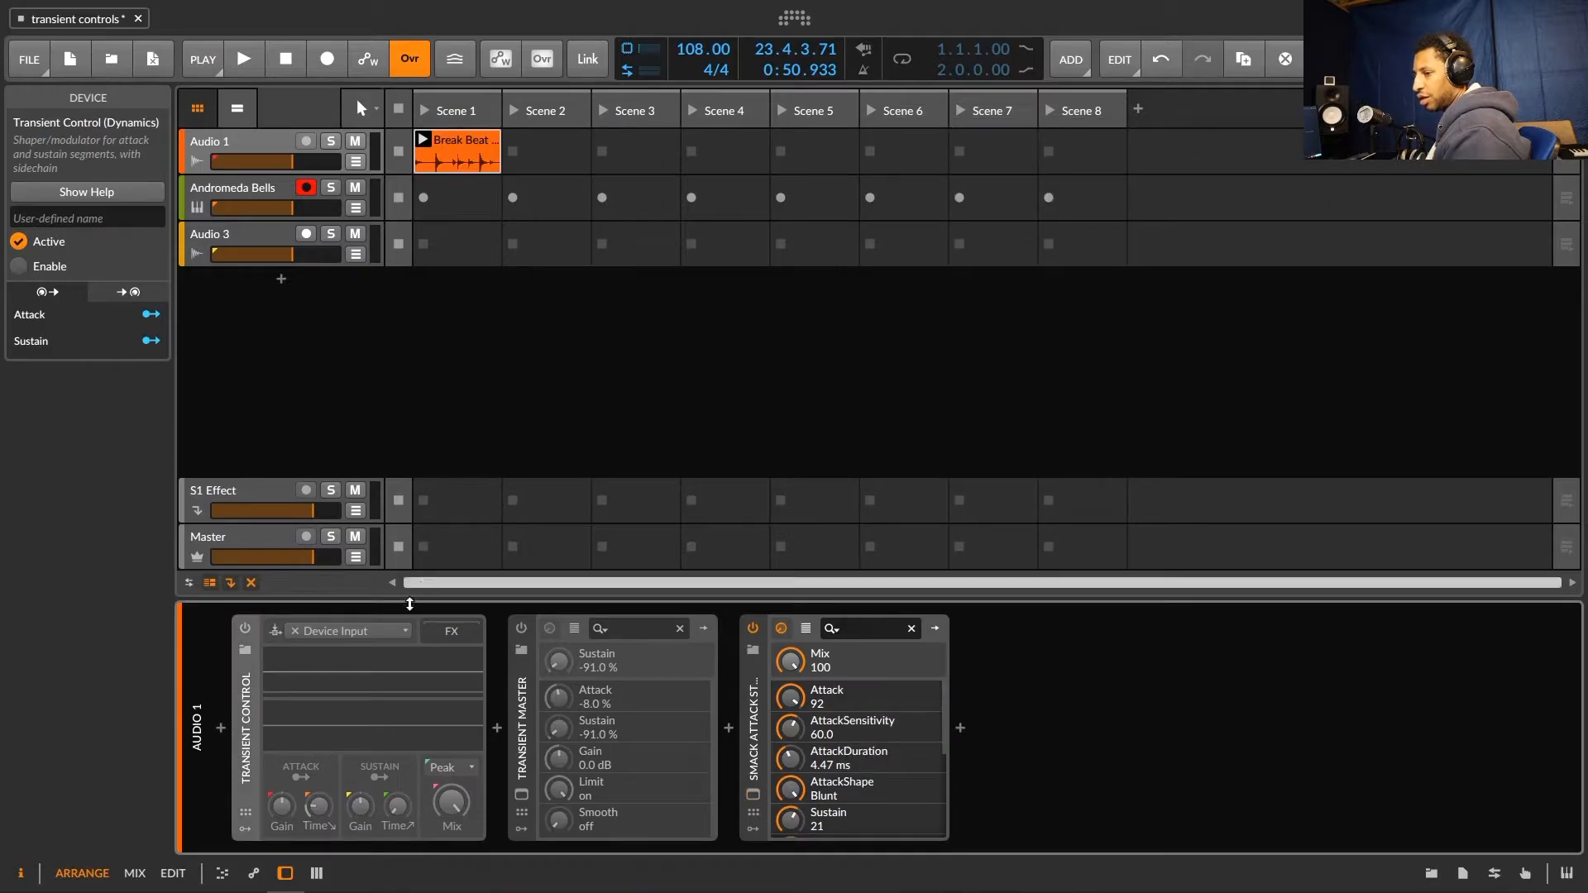
pyautogui.click(242, 193)
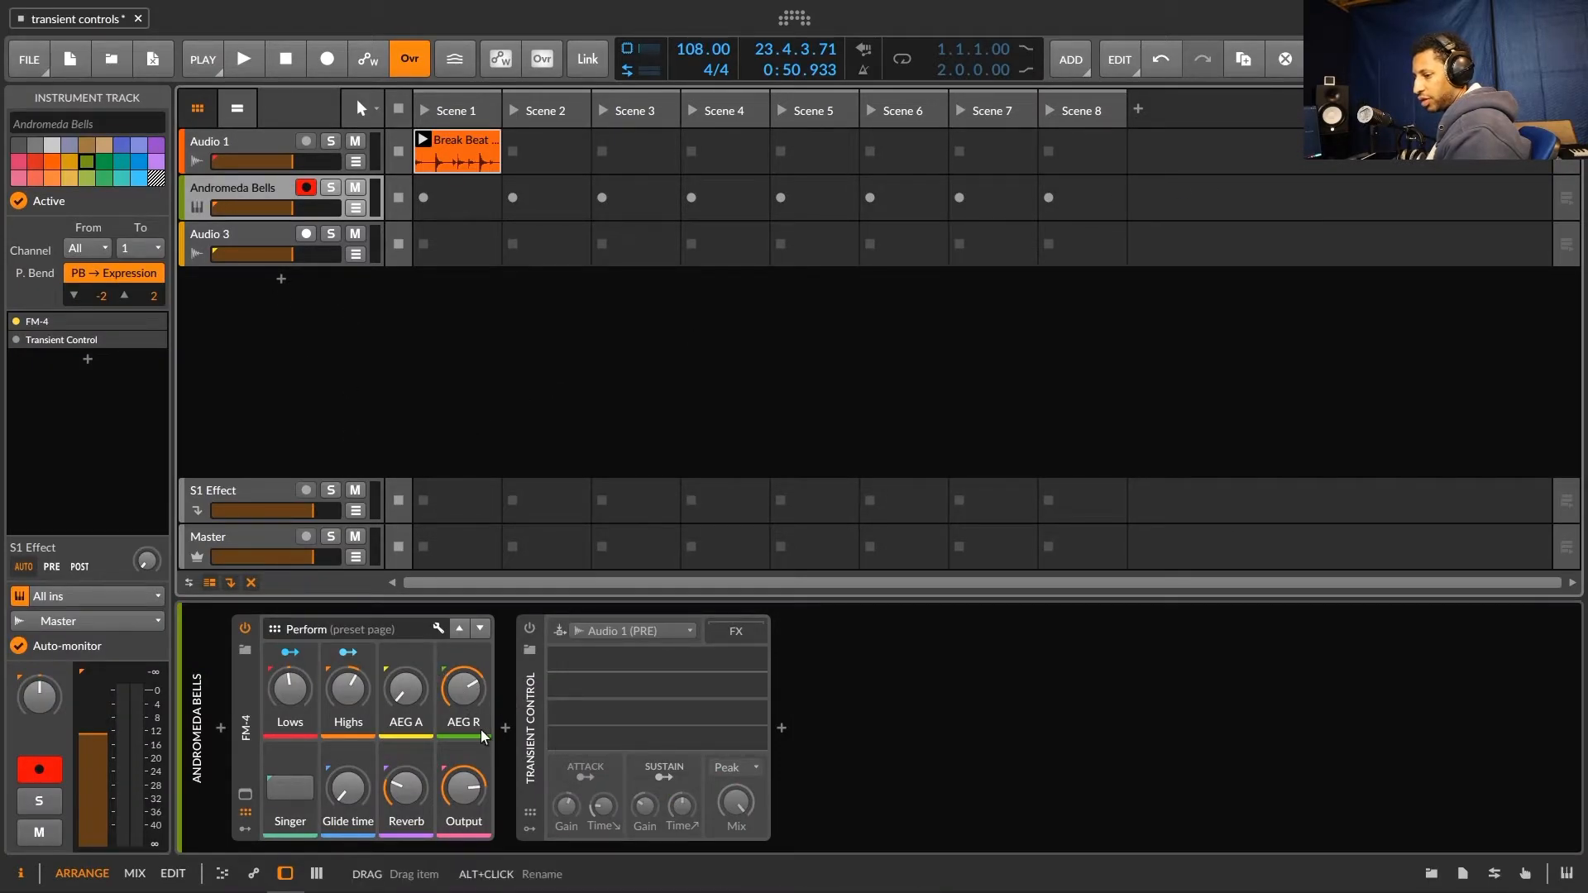
pyautogui.click(530, 631)
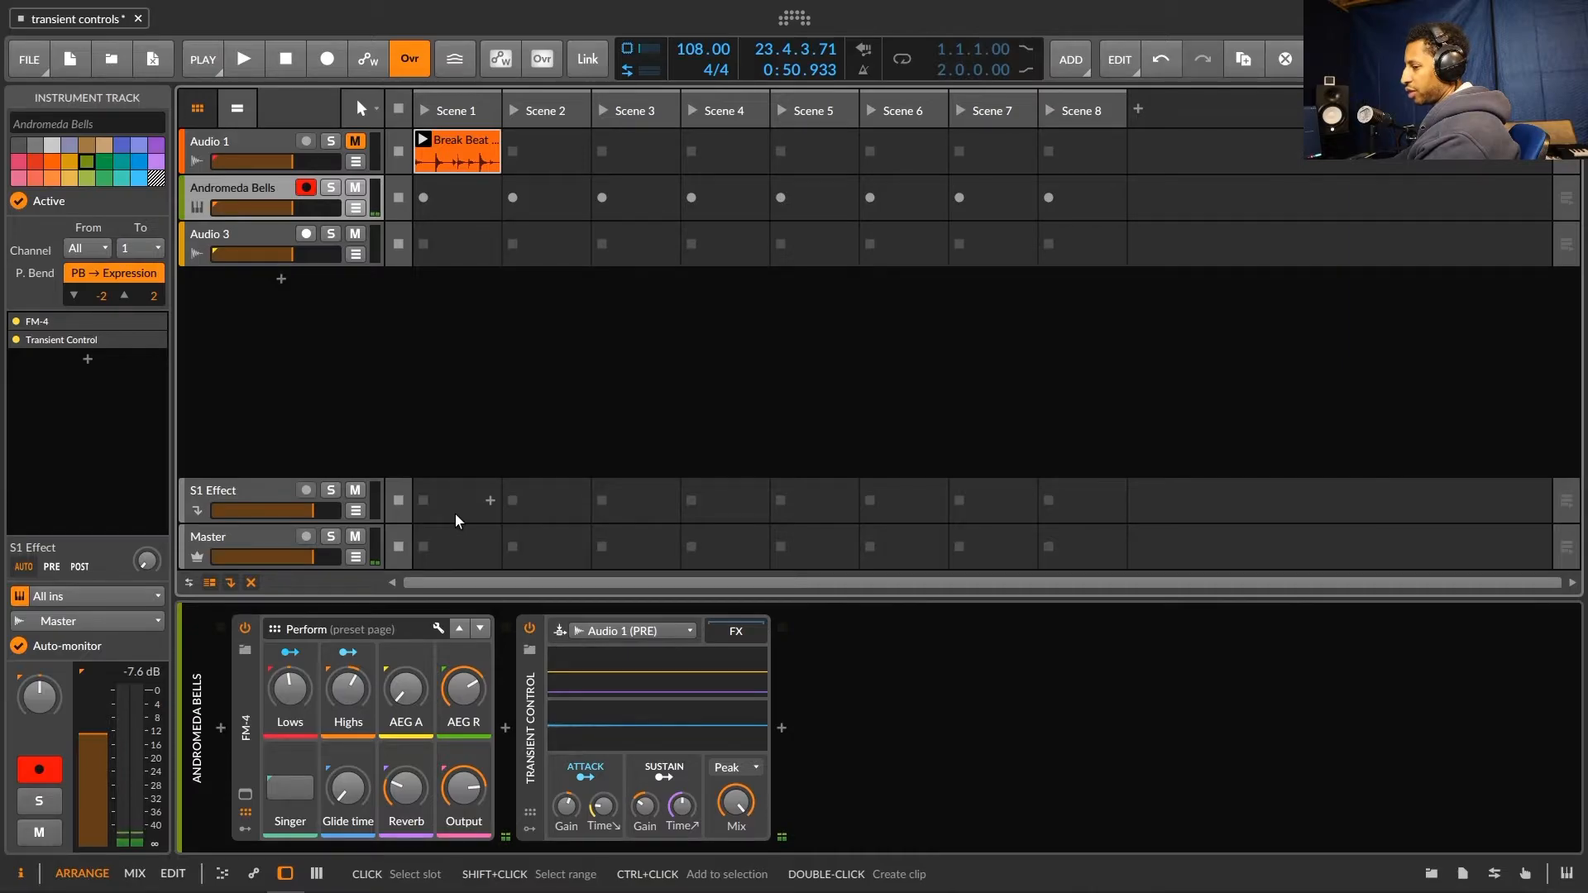
# Step: Audition the Andromeda Bells with Audio 1 briefly unmuted, muting Audio 1 again during playback
pyautogui.press('space')
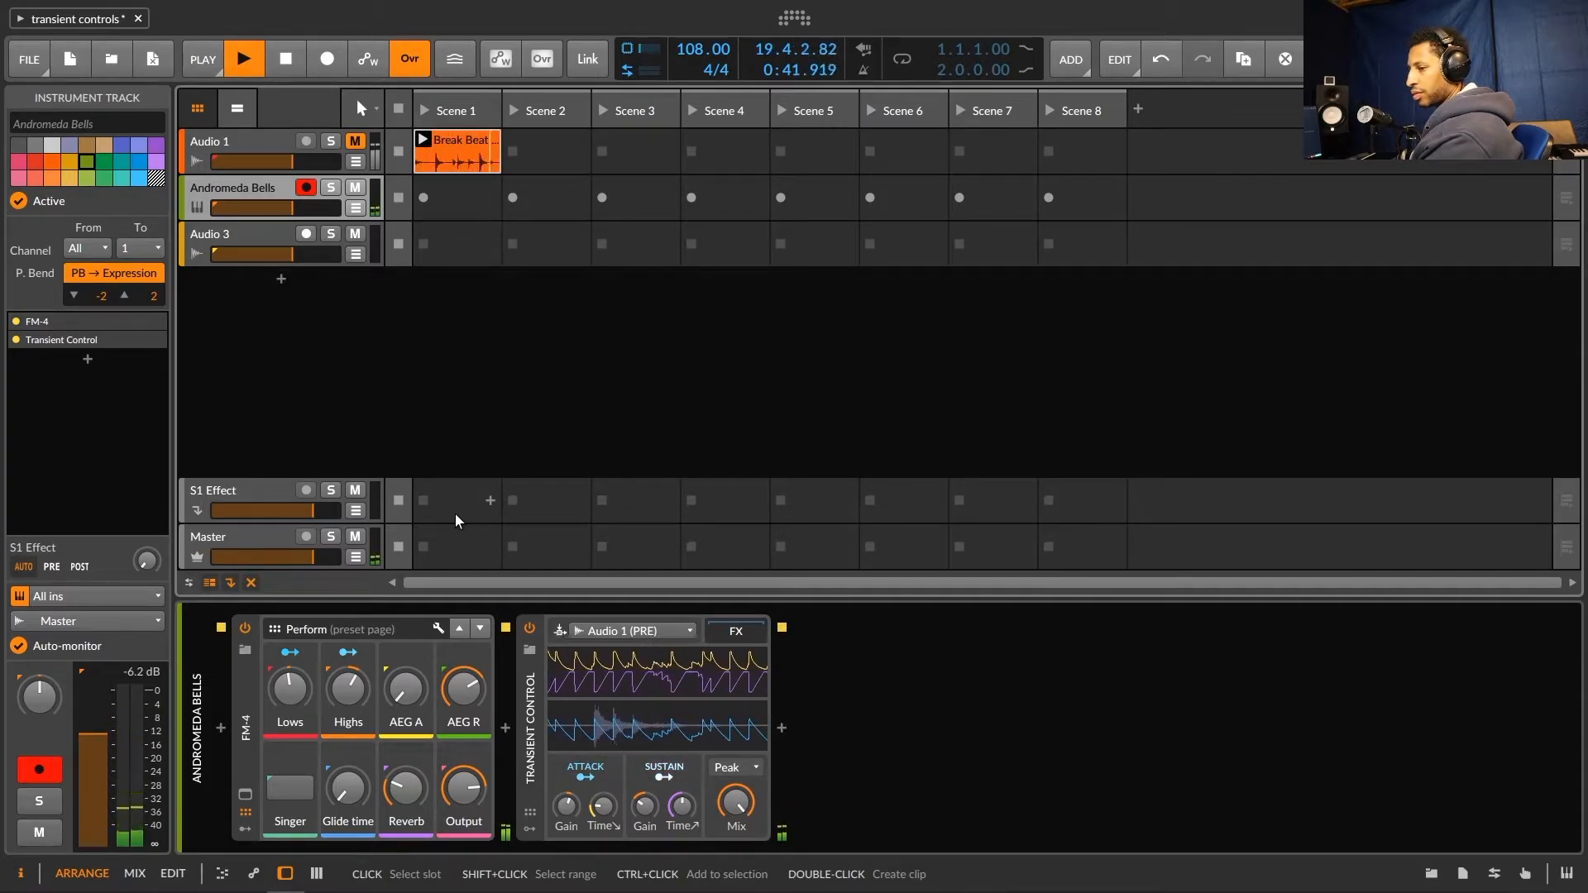
pyautogui.click(356, 142)
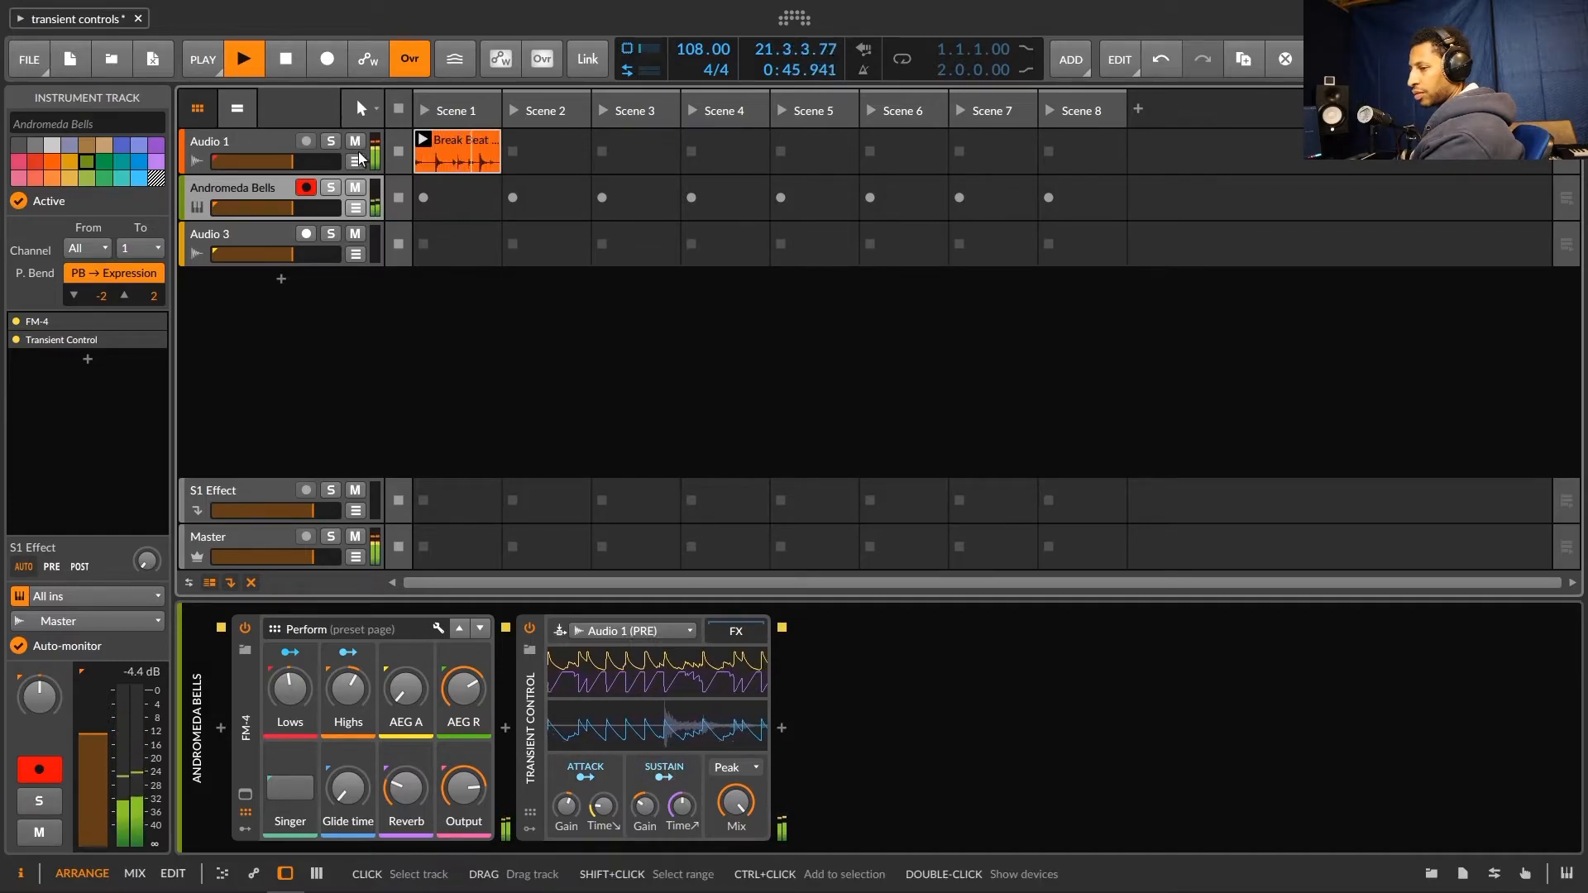
pyautogui.click(356, 142)
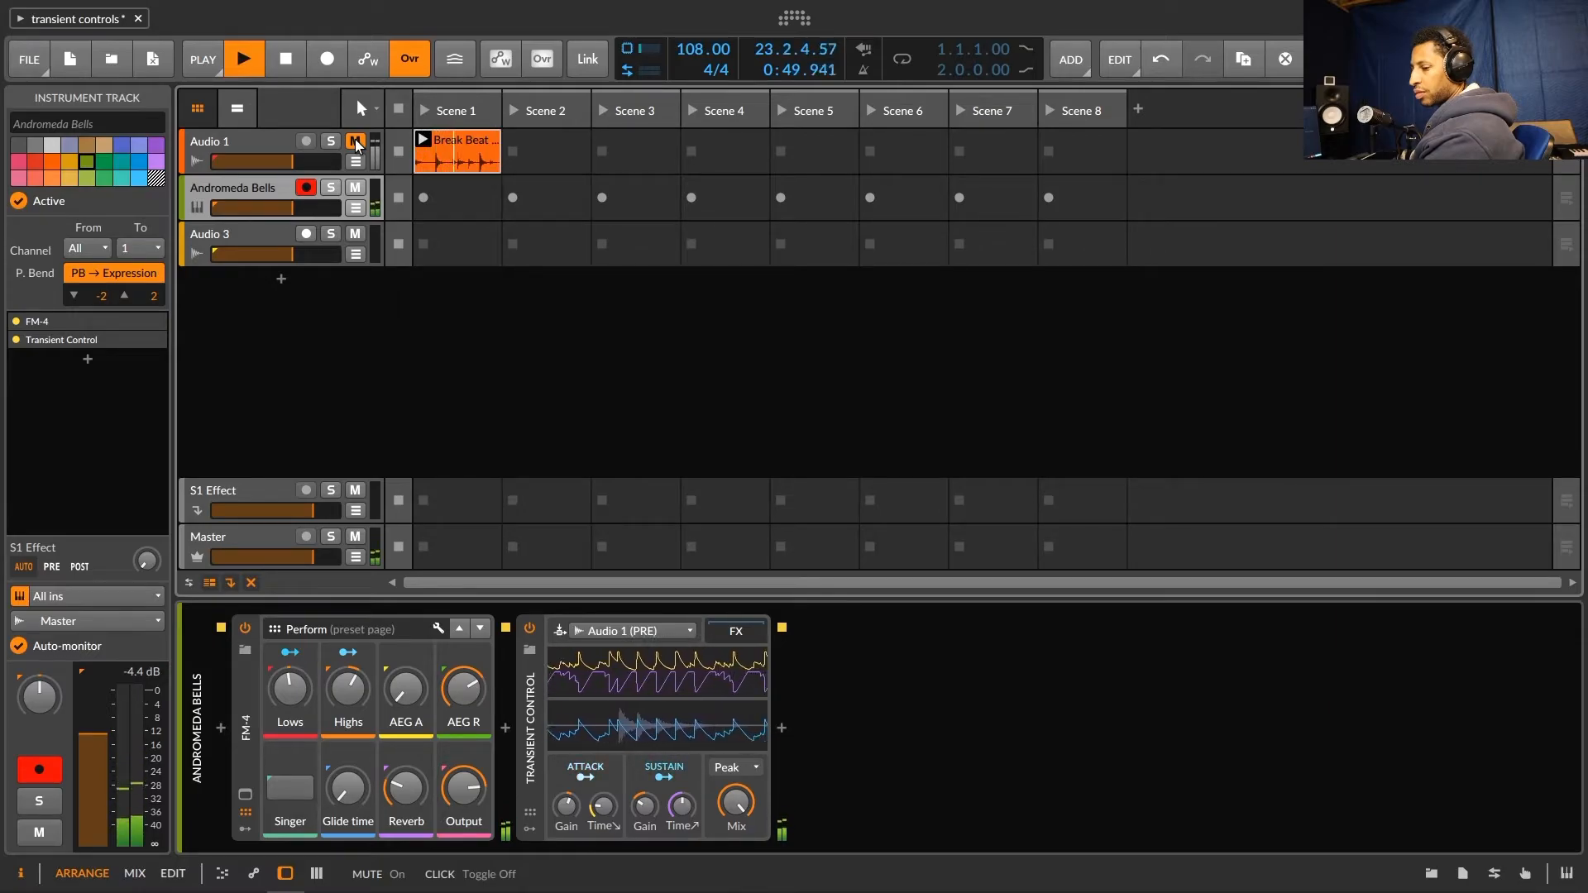
# Step: Shorten the Sustain Time and adjust the Attack Gain of the Andromeda Bells Transient Control during playback
pyautogui.moveTo(679, 802)
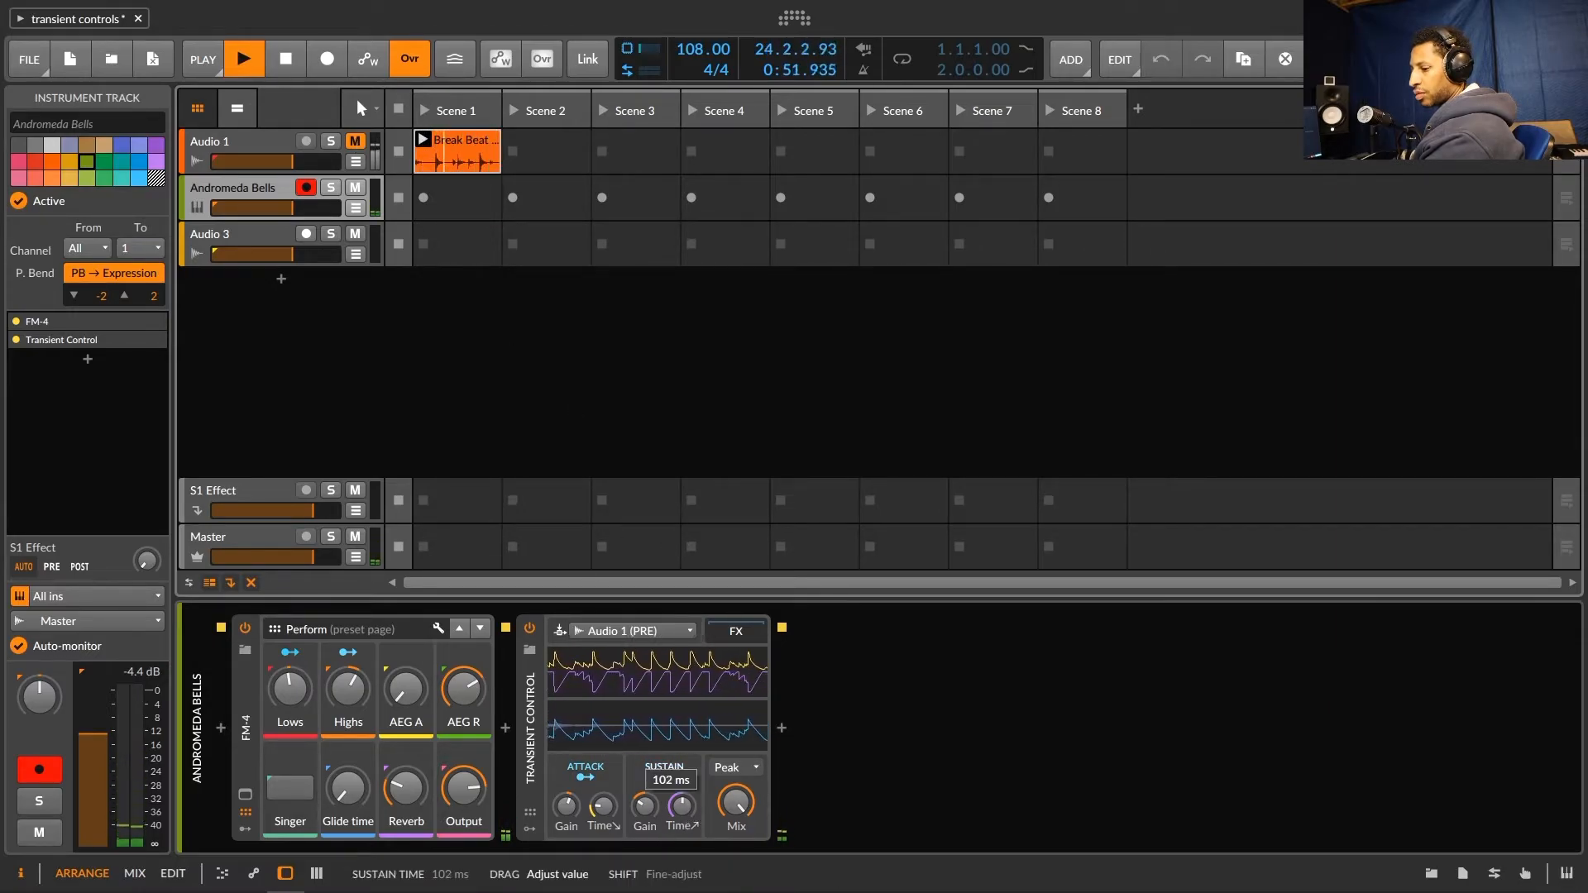
pyautogui.moveTo(680, 803)
pyautogui.mouseDown()
pyautogui.moveTo(680, 851)
pyautogui.moveTo(680, 802)
pyautogui.mouseUp()
pyautogui.moveTo(566, 804); pyautogui.dragTo(565, 804)
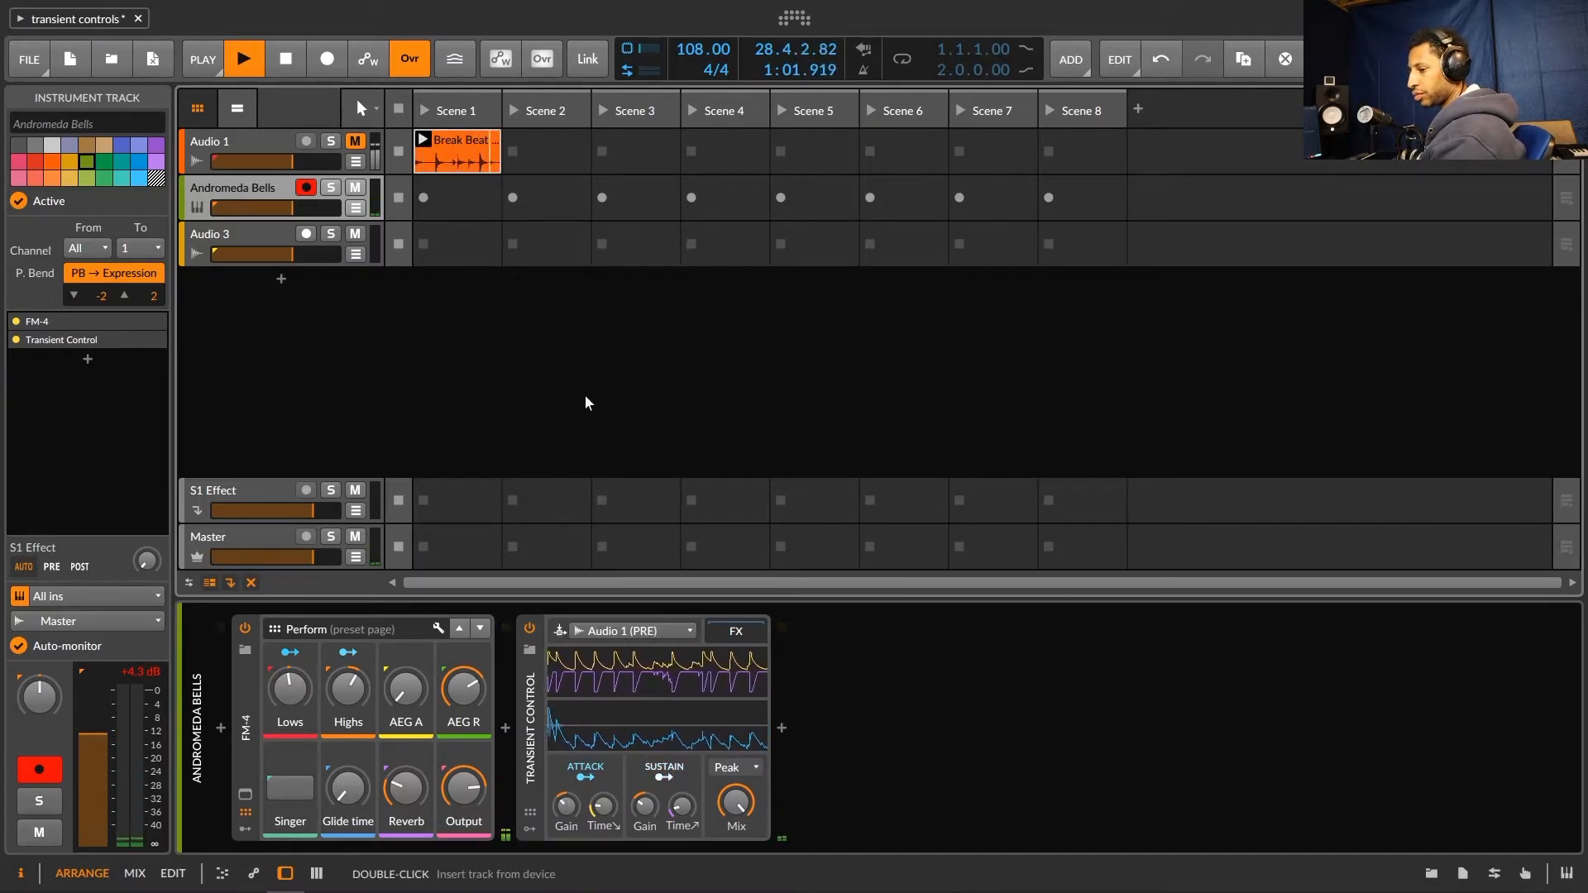
pyautogui.press('space')
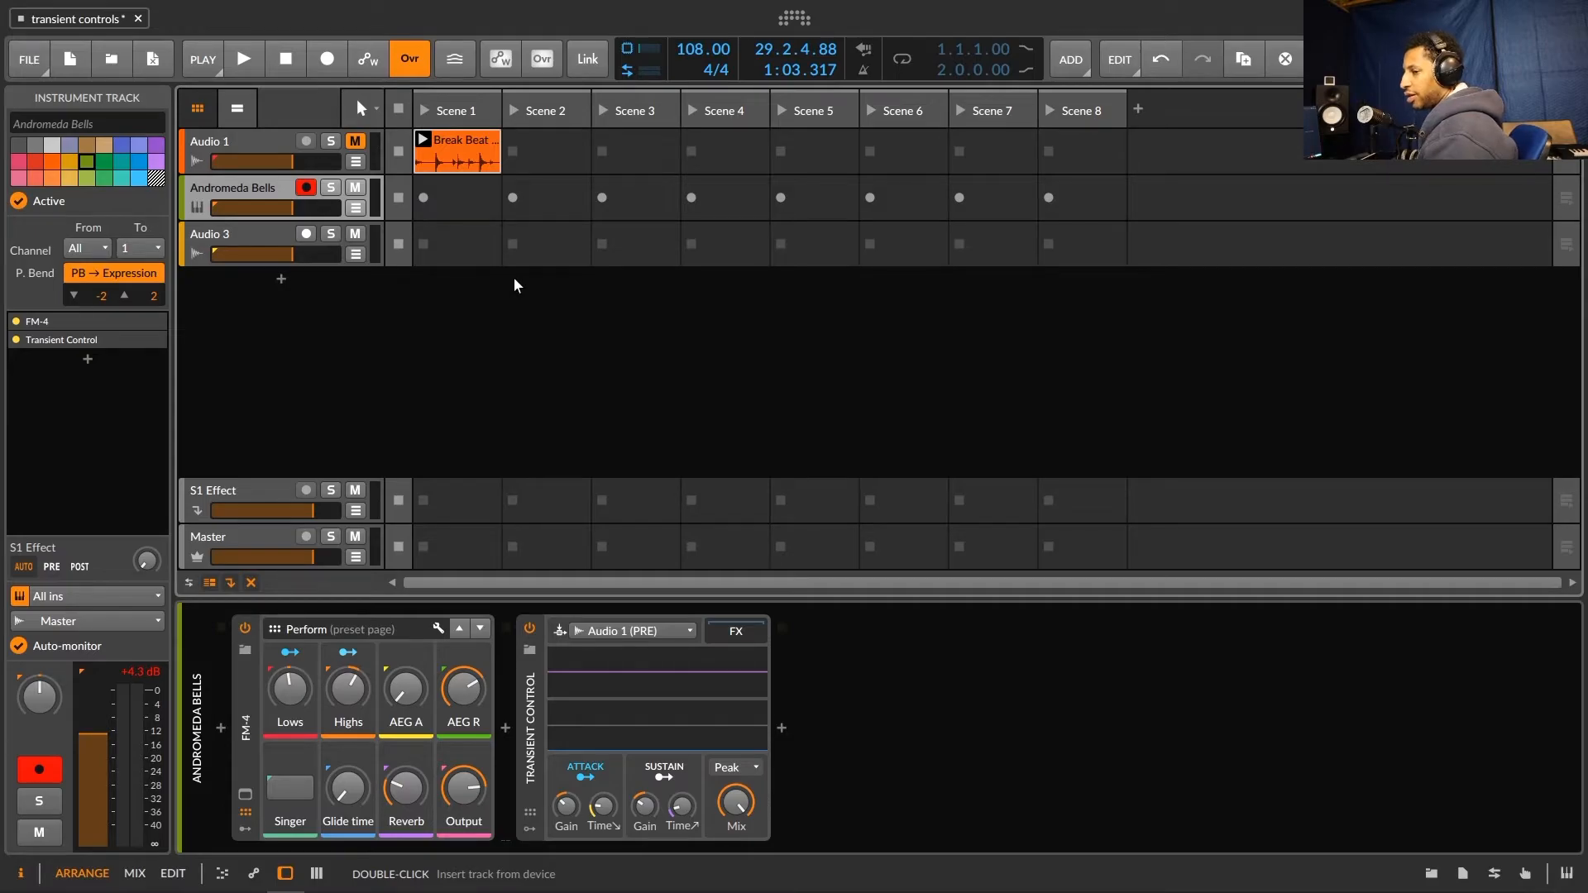
# Step: Return to the Audio 1 track's devices and bypass its Transient Control
pyautogui.click(228, 143)
pyautogui.click(385, 779)
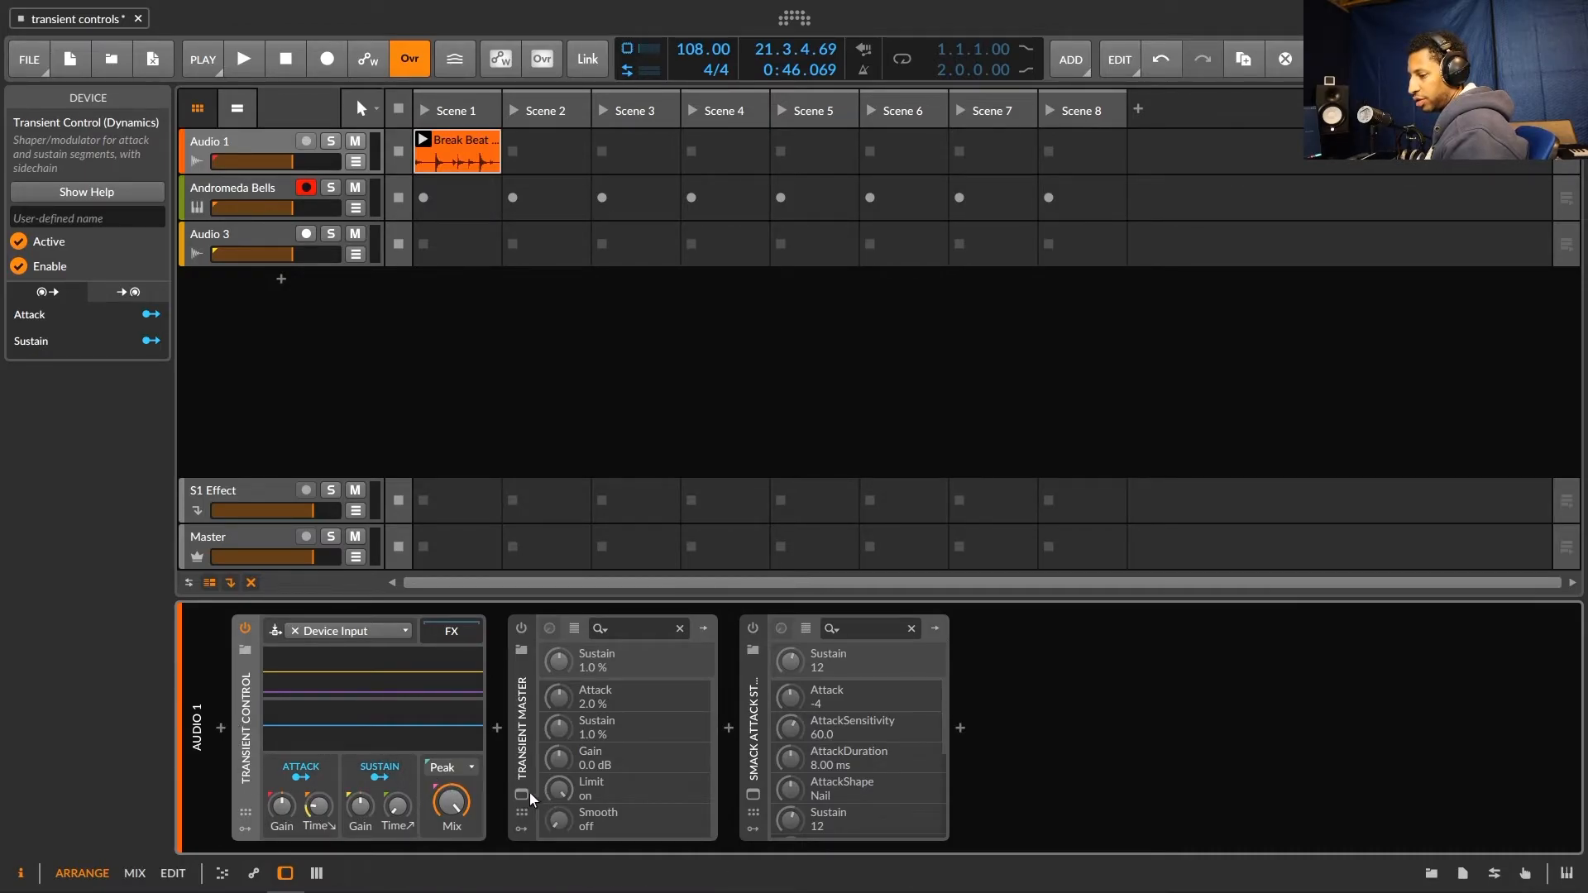
pyautogui.click(248, 629)
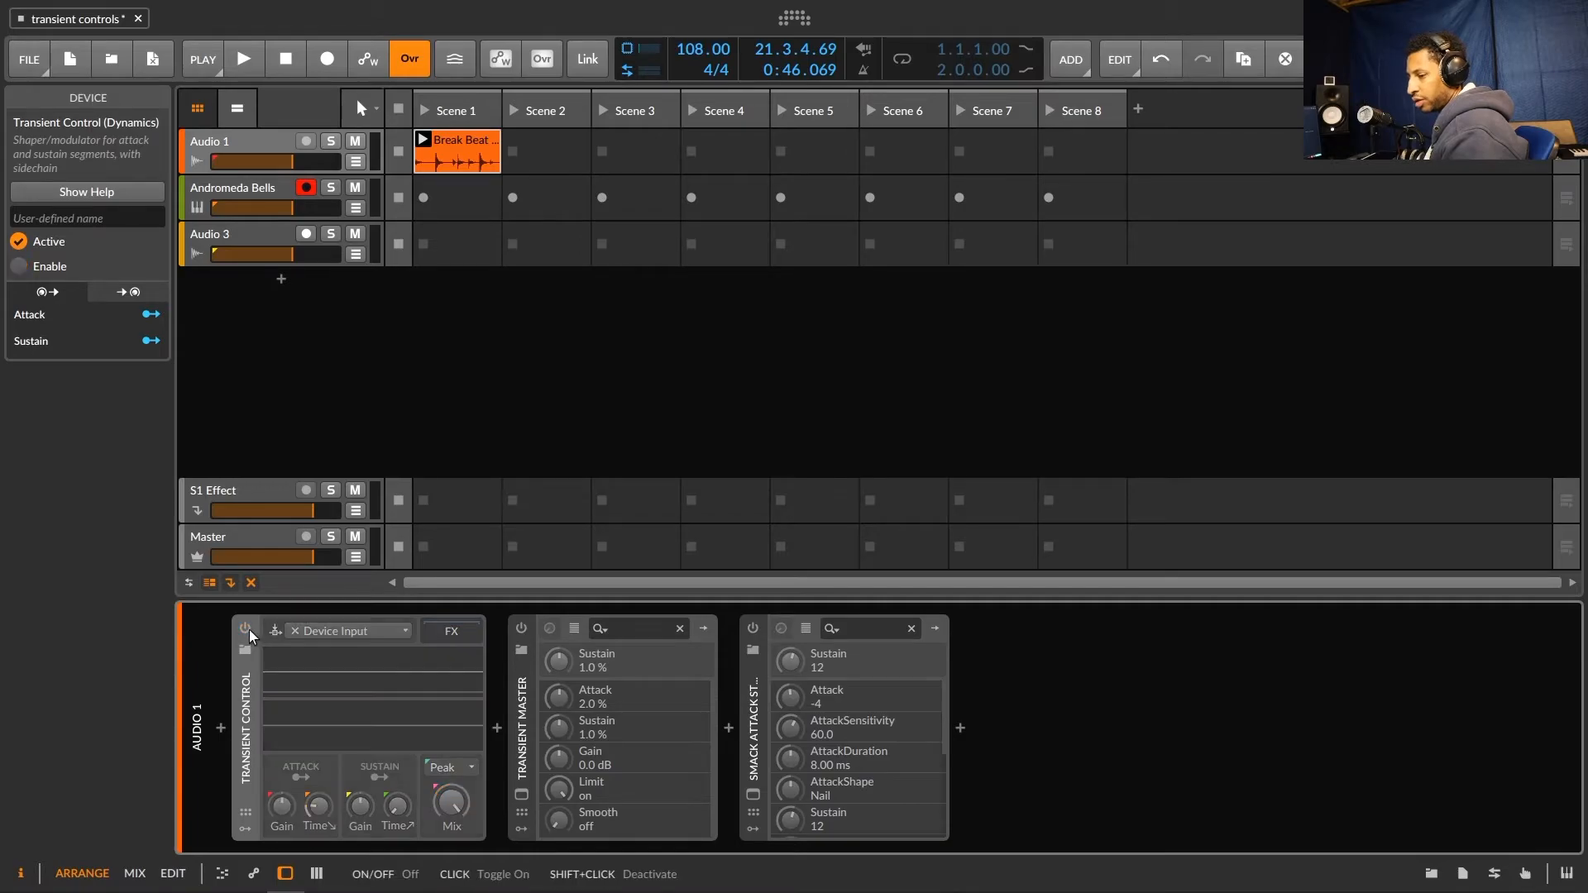
# Step: Set Transient Master's Attack to -8% and Sustain to -91% on Audio 1 while auditioning the break beat
pyautogui.click(522, 794)
pyautogui.moveTo(618, 376); pyautogui.dragTo(590, 331)
pyautogui.press('space')
pyautogui.moveTo(756, 378); pyautogui.dragTo(724, 427)
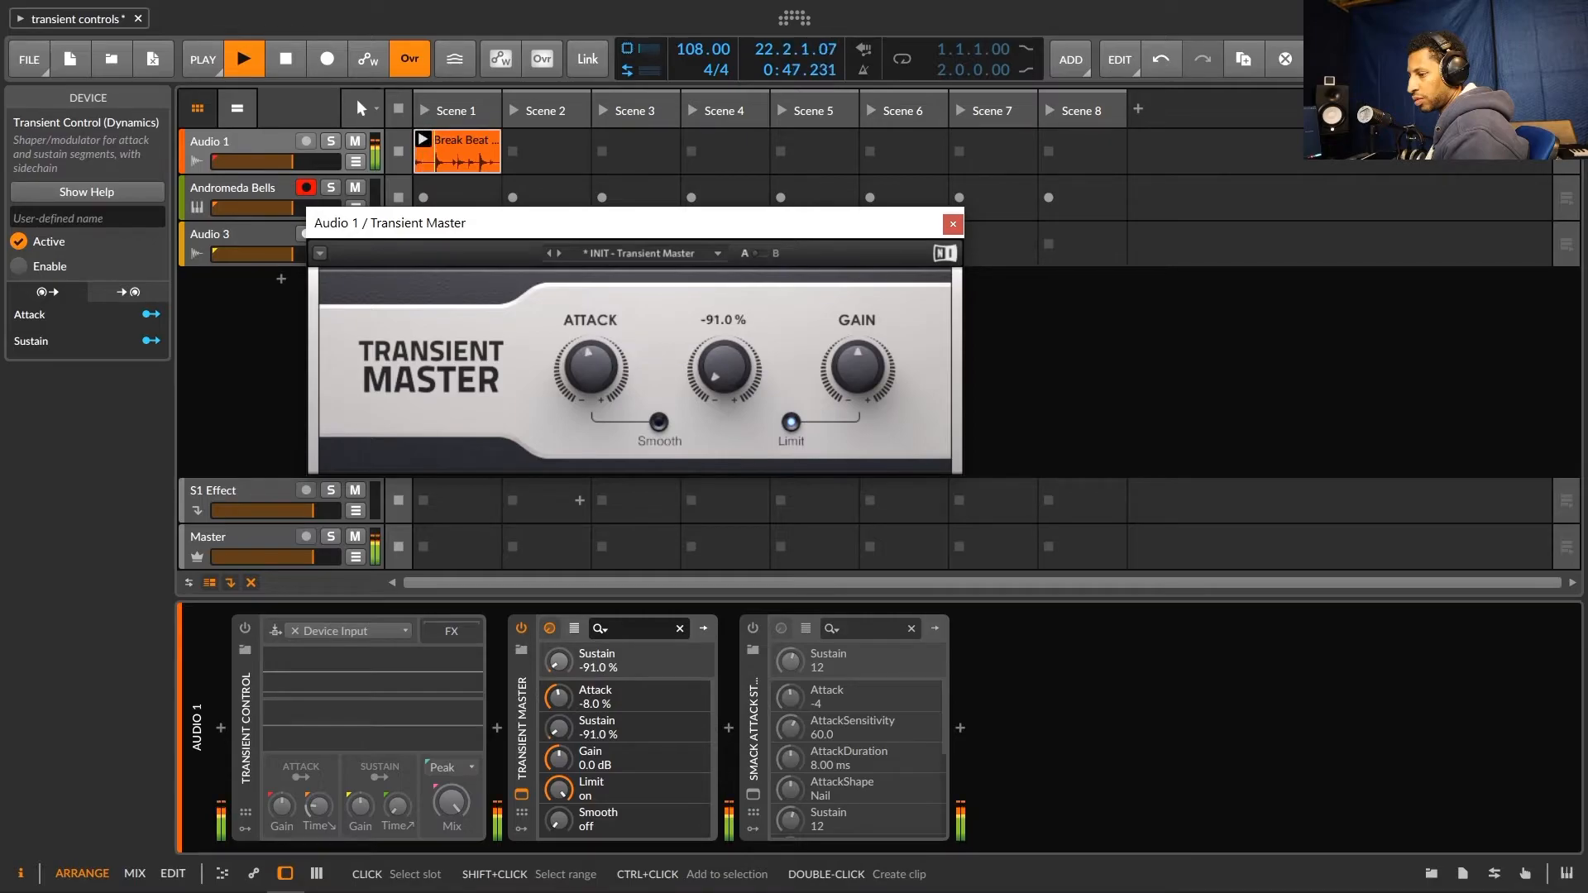
pyautogui.press('space')
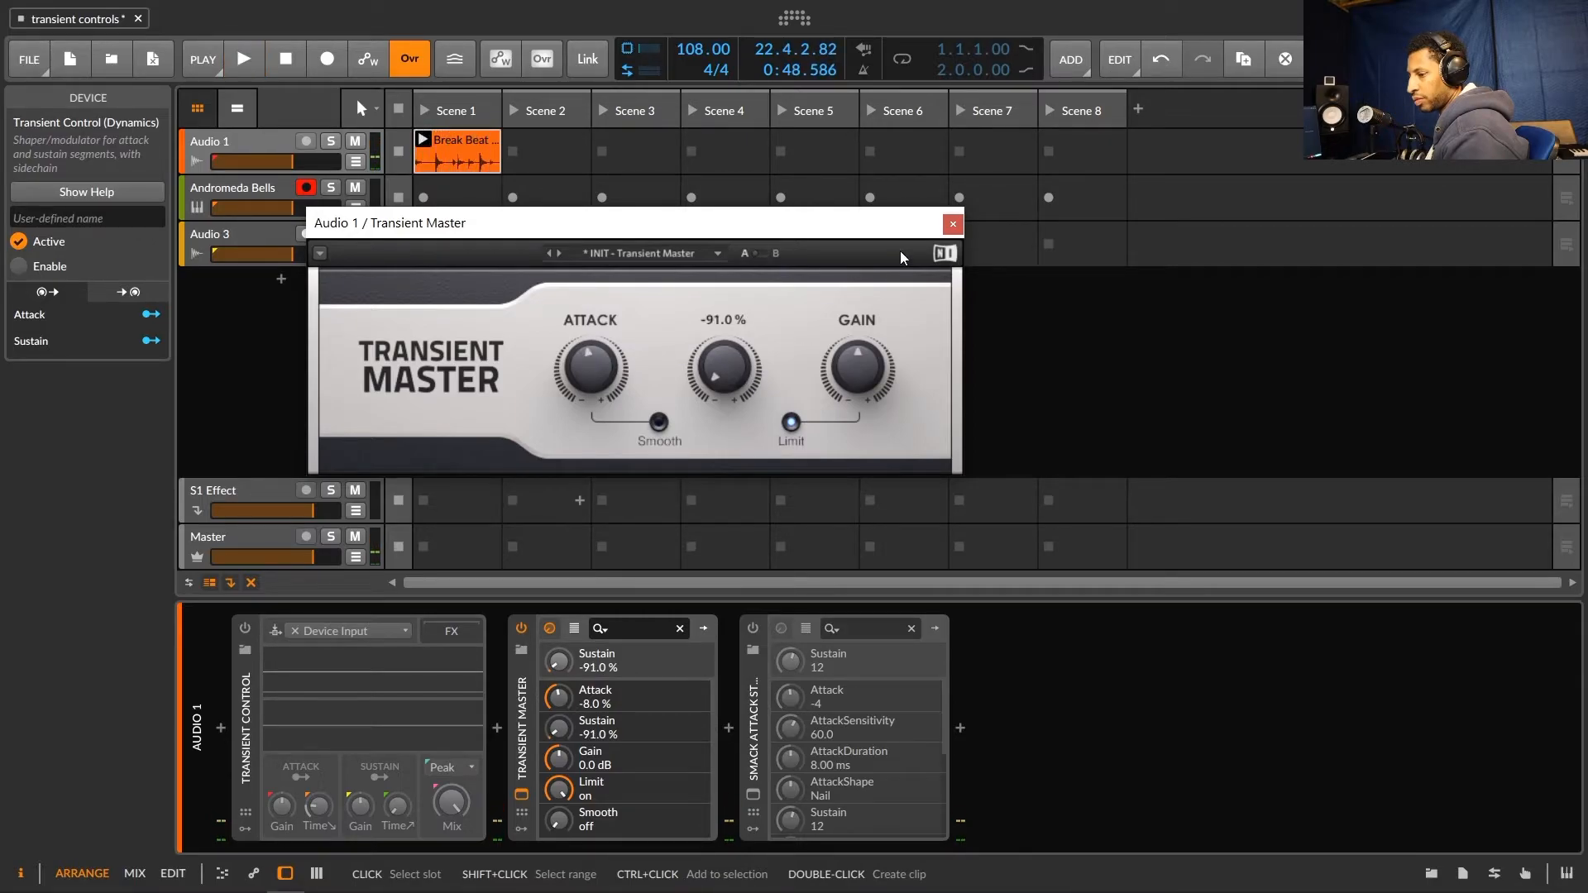
# Step: Close and bypass Transient Master, and open and enable Smack Attack Stereo on Audio 1
pyautogui.click(951, 224)
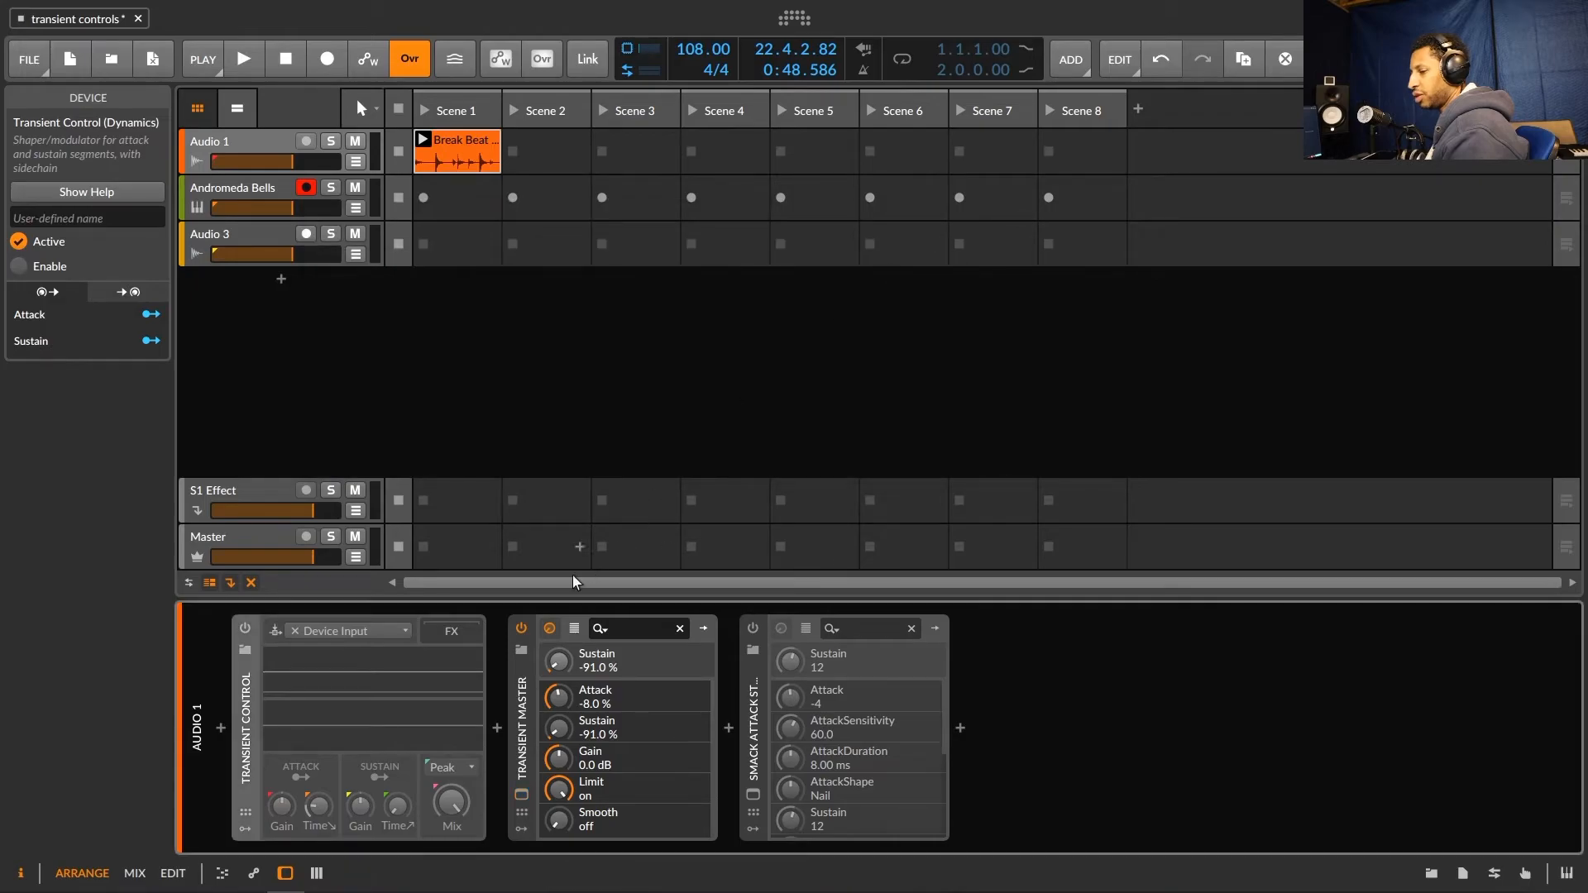
pyautogui.click(522, 629)
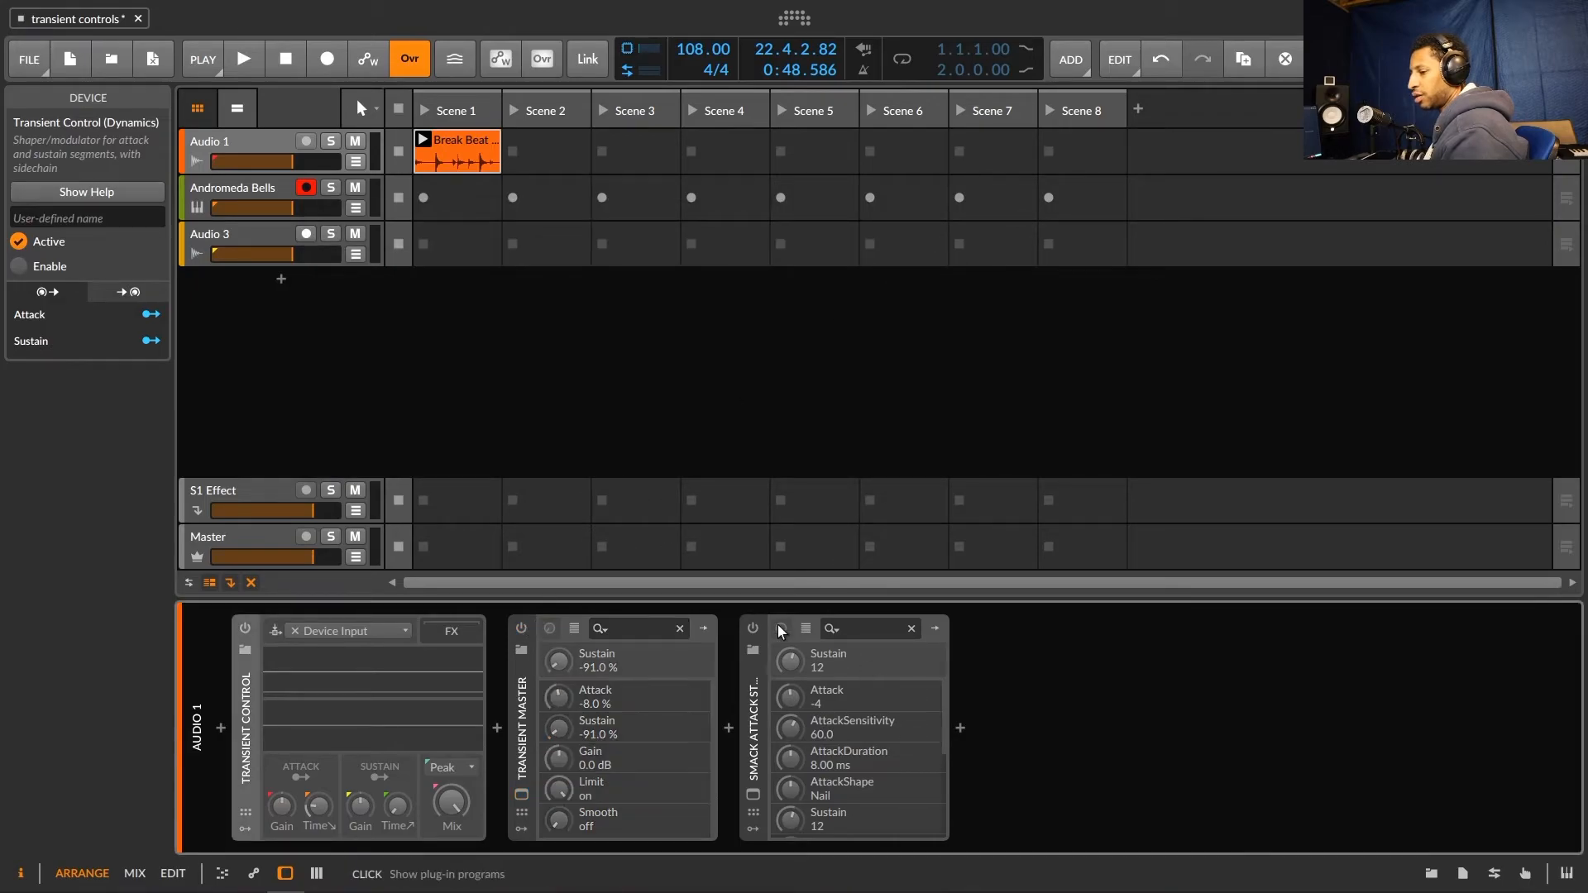
pyautogui.click(753, 795)
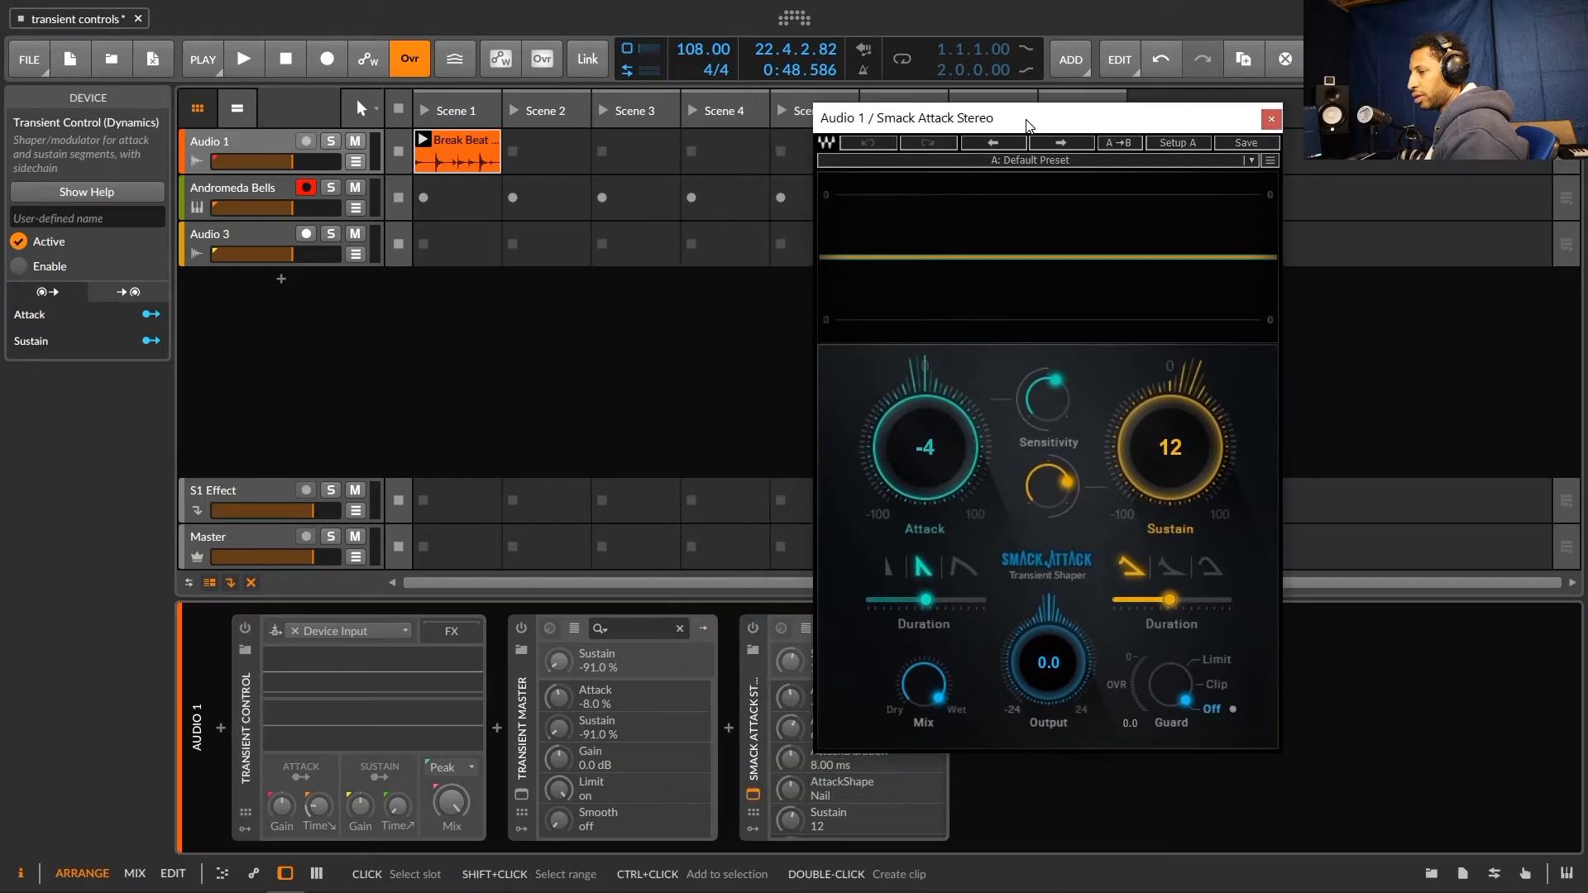
pyautogui.moveTo(1026, 124); pyautogui.dragTo(1058, 142)
pyautogui.click(753, 631)
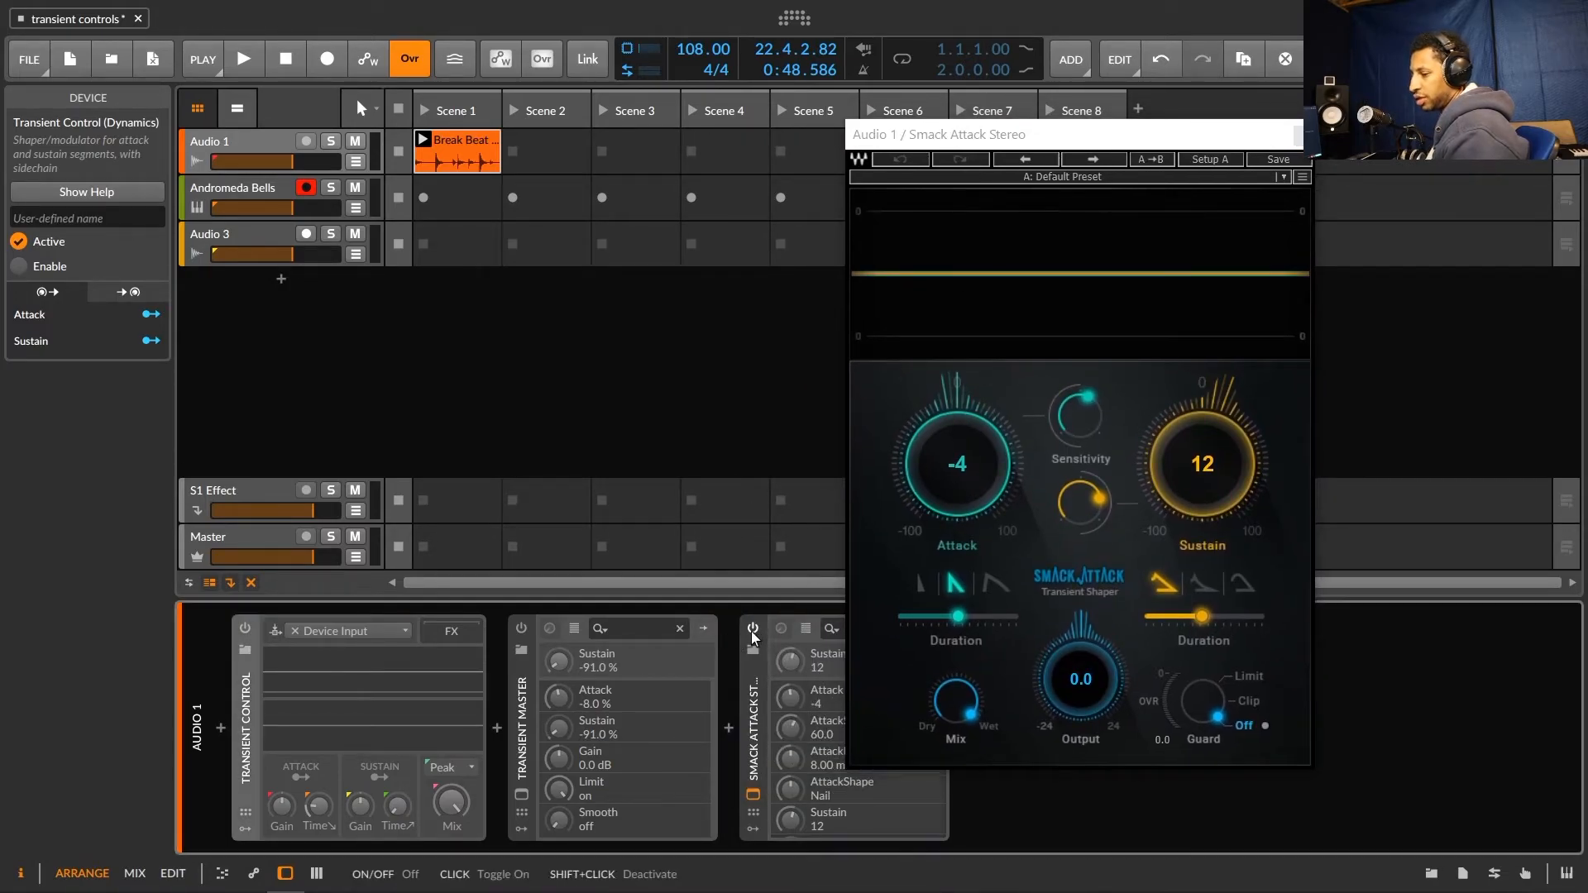
pyautogui.click(752, 631)
# Step: Set Smack Attack's Attack to -7 and Sustain to -73 during playback, and use the Blunt attack shape
pyautogui.moveTo(1008, 485); pyautogui.dragTo(1007, 476)
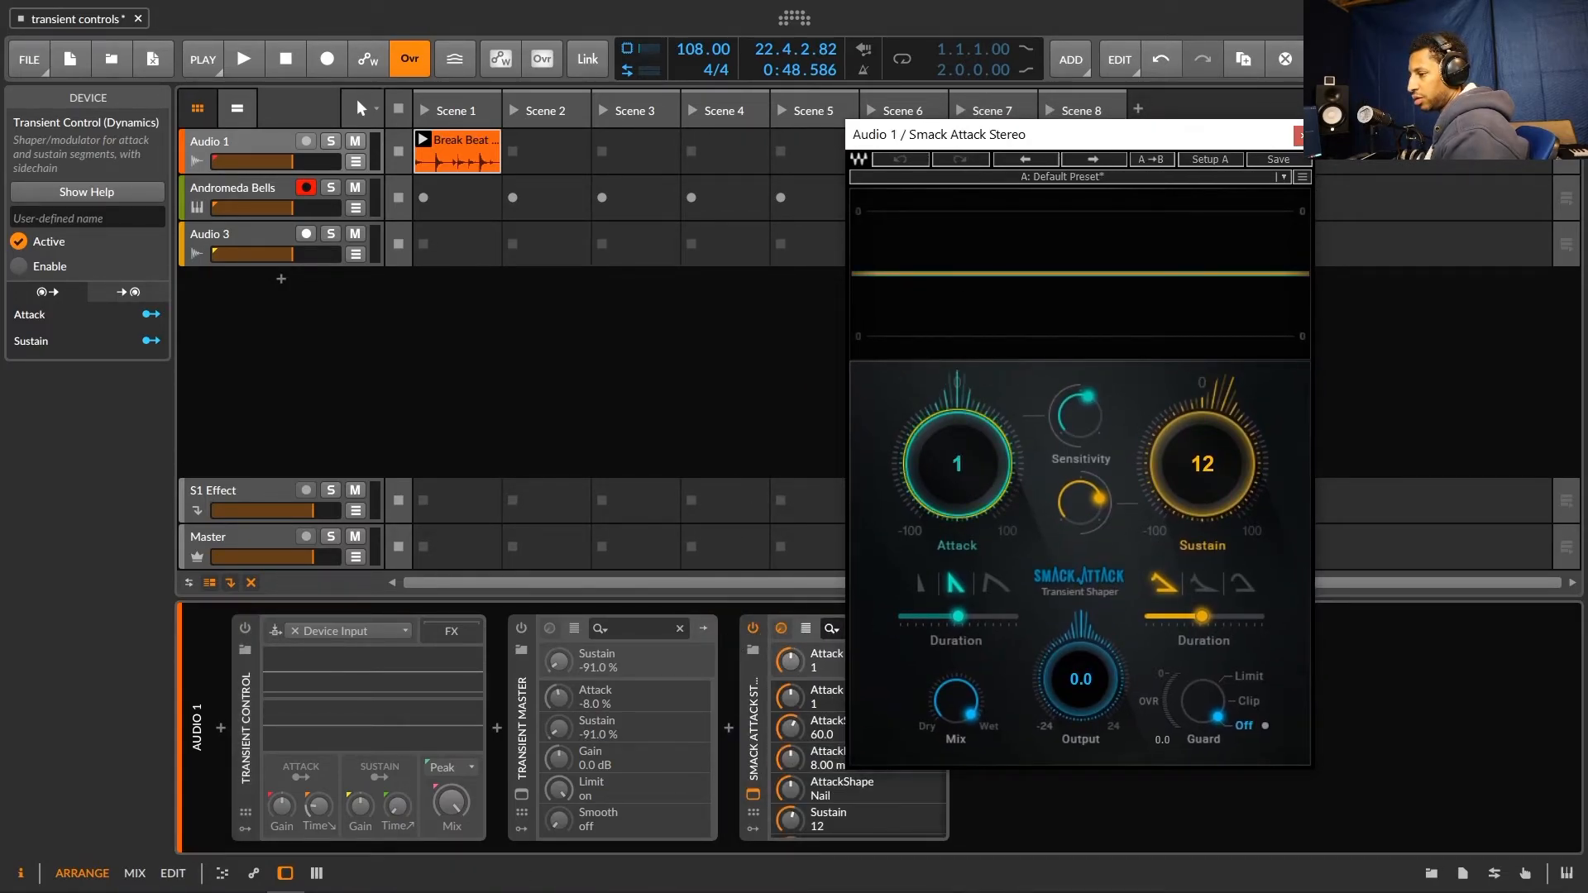
pyautogui.press('space')
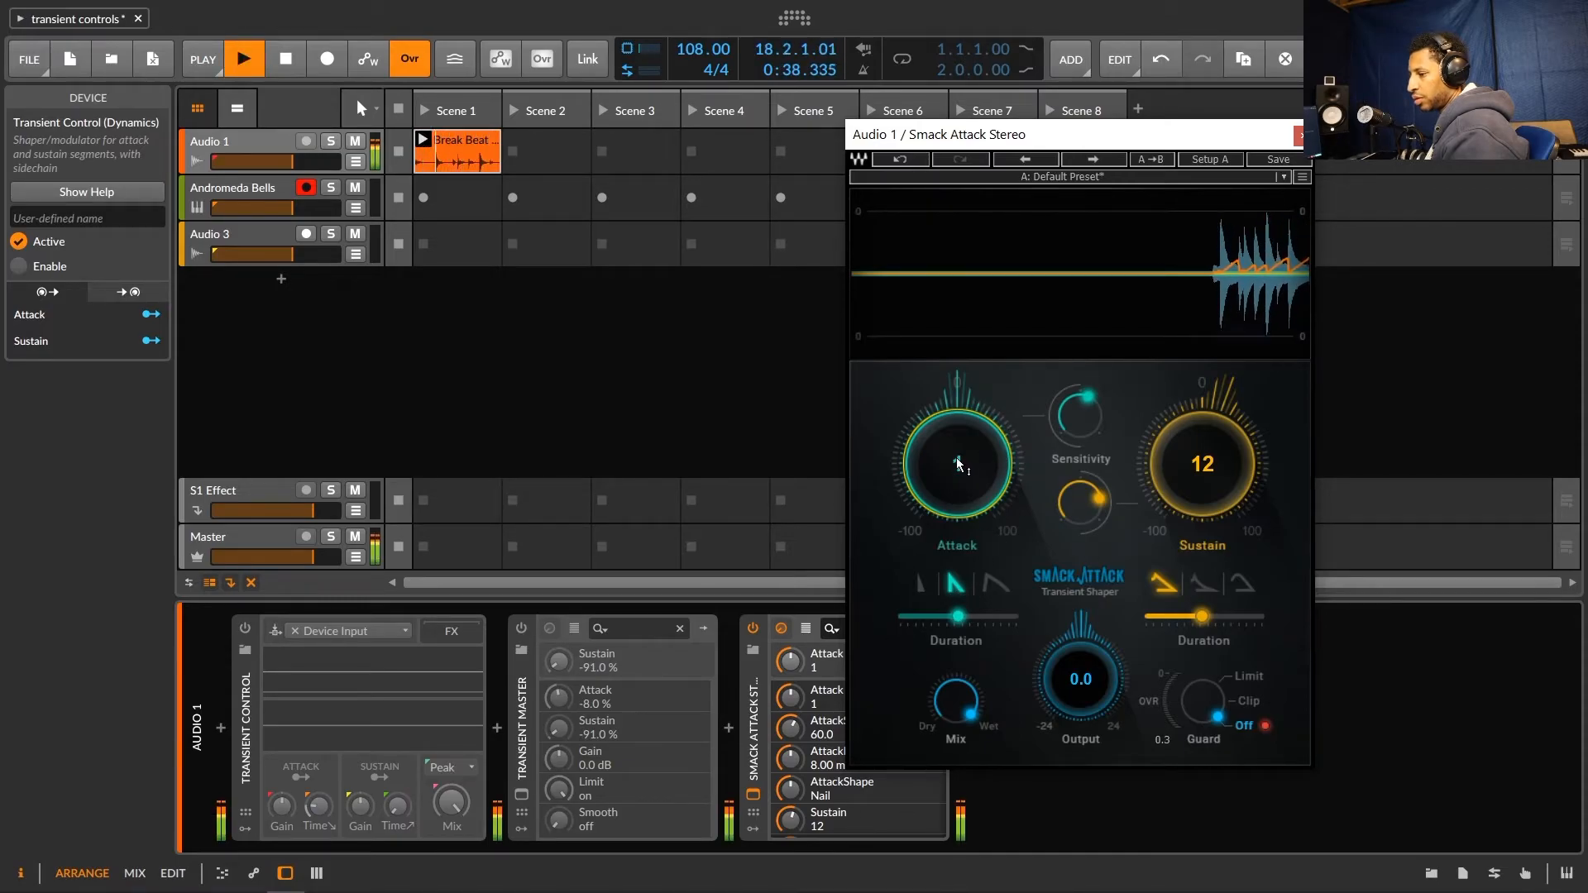
pyautogui.moveTo(1007, 477); pyautogui.dragTo(1003, 568)
pyautogui.moveTo(1143, 434); pyautogui.dragTo(1143, 492)
pyautogui.press('space')
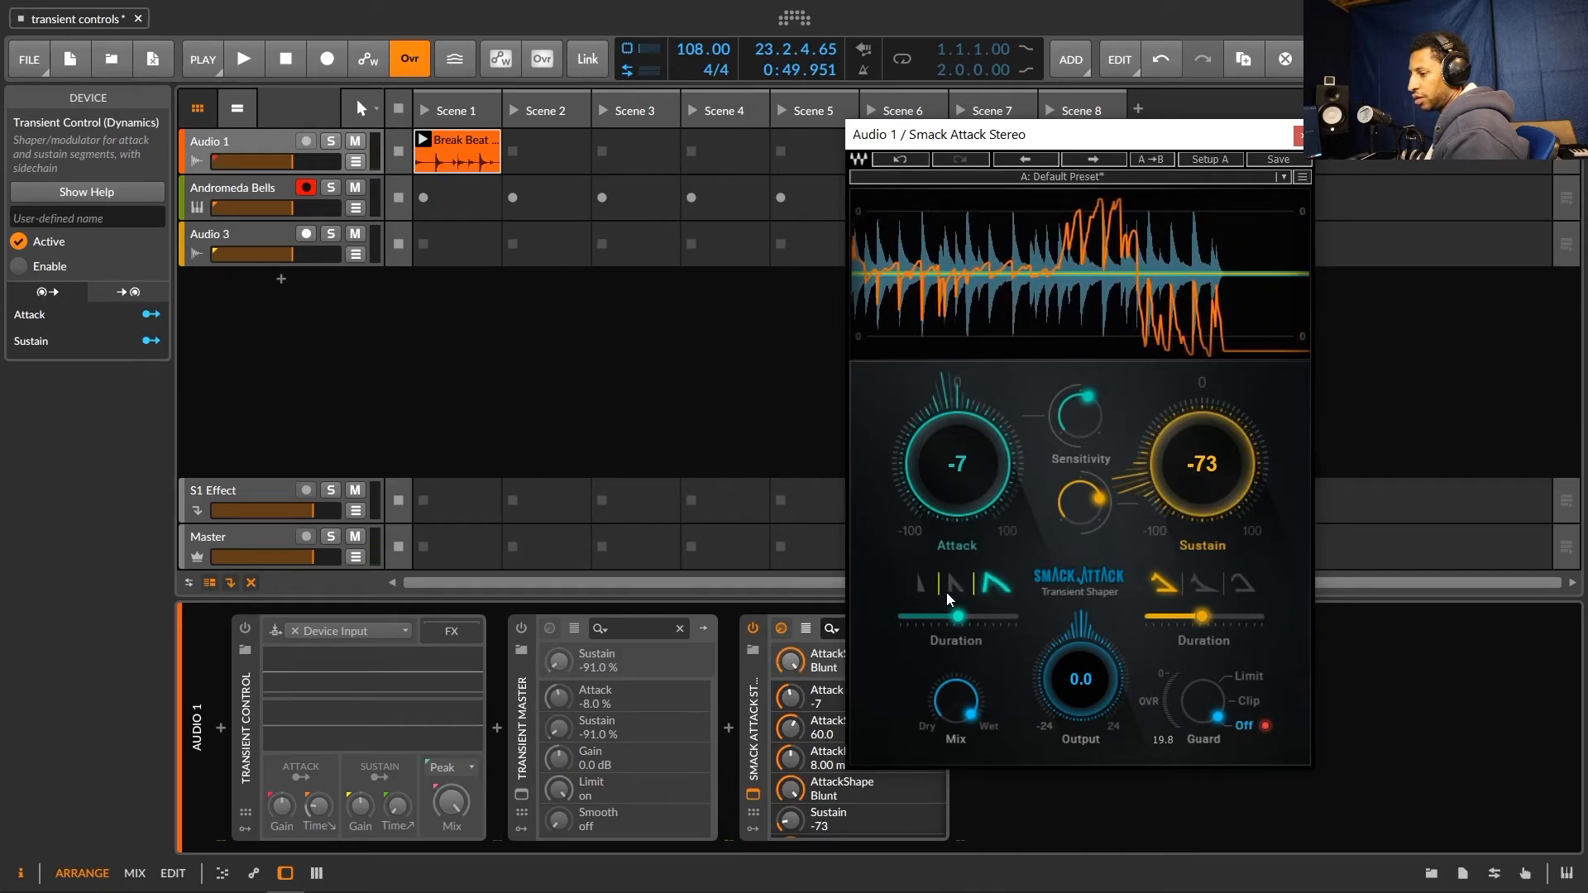
pyautogui.click(997, 584)
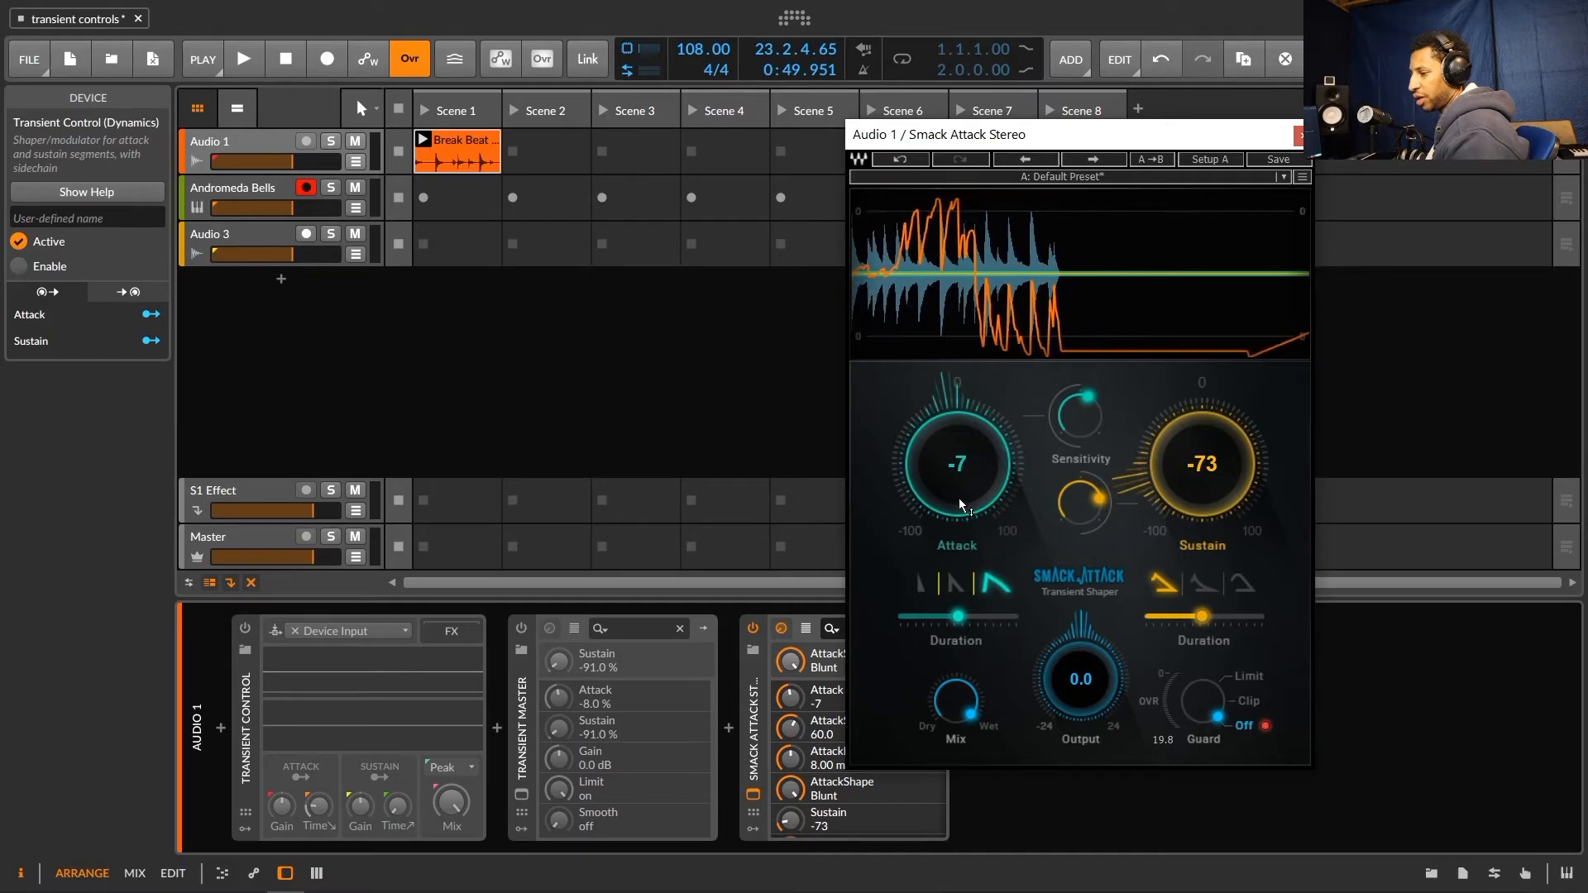
# Step: Audition Smack Attack's Attack at 52 and compare attack shapes during playback, ending with the Blunt shape and Attack at 10
pyautogui.press('space')
pyautogui.moveTo(946, 490); pyautogui.dragTo(947, 448)
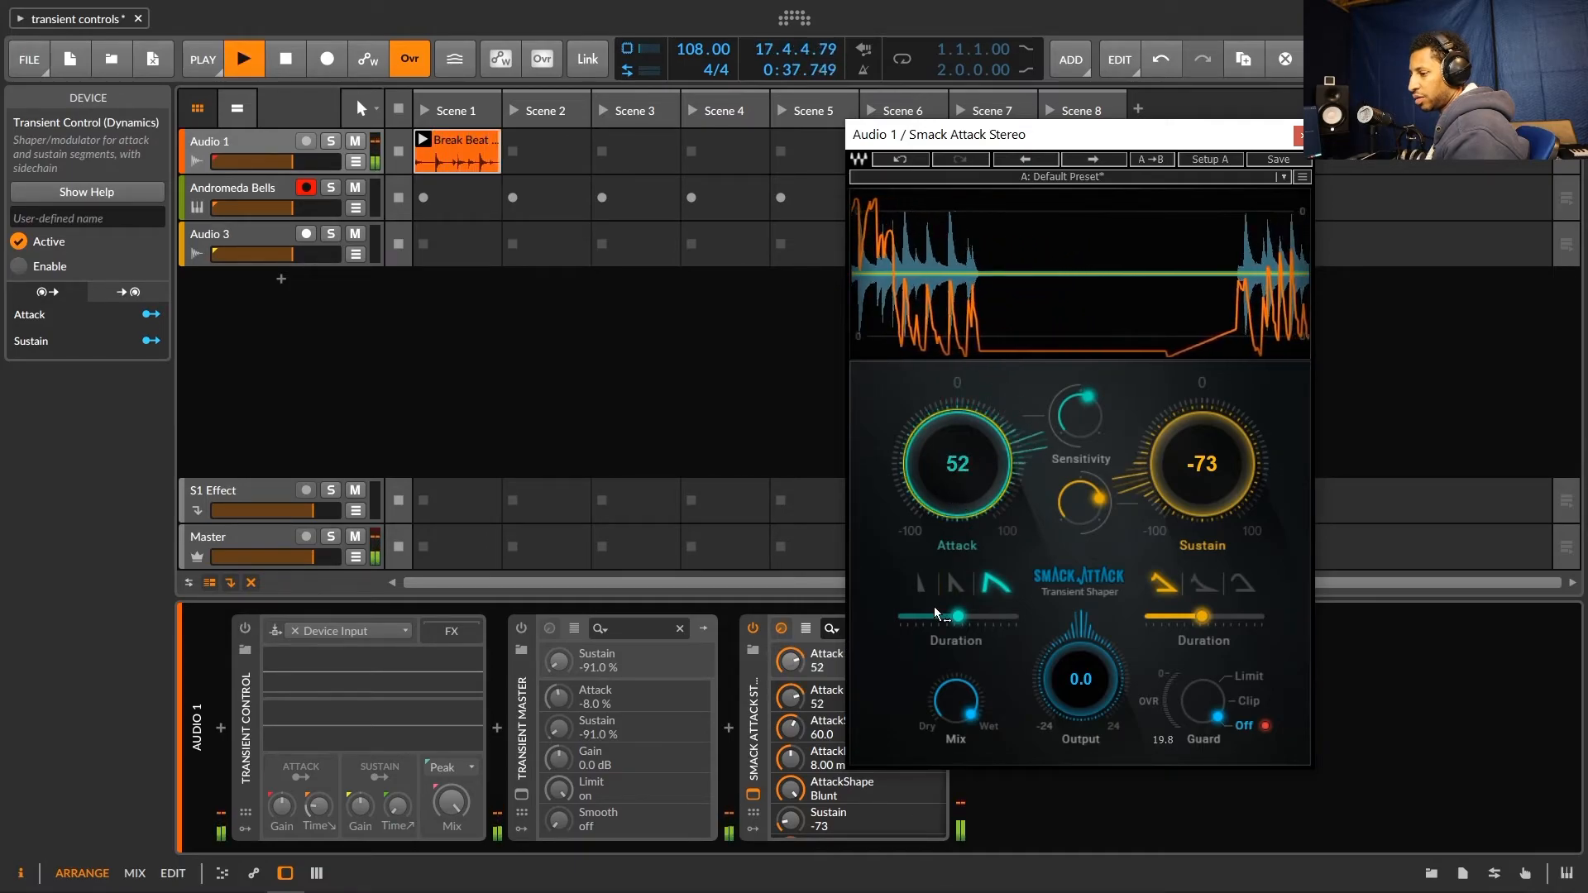
pyautogui.click(955, 585)
pyautogui.click(993, 586)
pyautogui.moveTo(945, 494); pyautogui.dragTo(944, 537)
# Step: Shorten Smack Attack's attack duration to 4.47 ms, lower Mix to 49, and stop playback
pyautogui.moveTo(968, 620); pyautogui.dragTo(948, 619)
pyautogui.moveTo(955, 702); pyautogui.dragTo(955, 730)
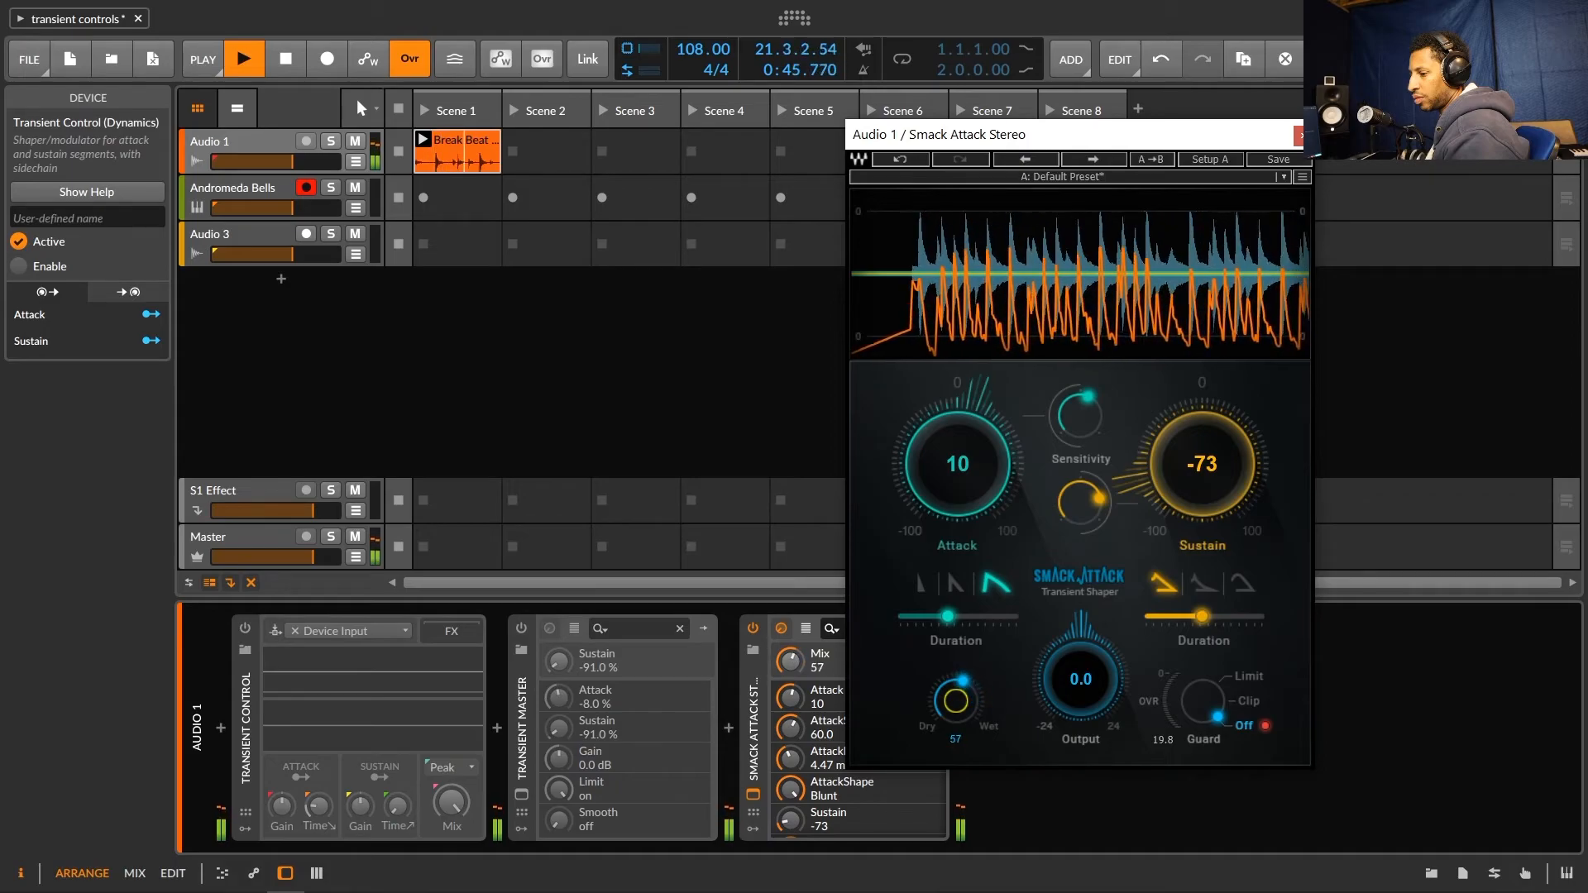
pyautogui.press('space')
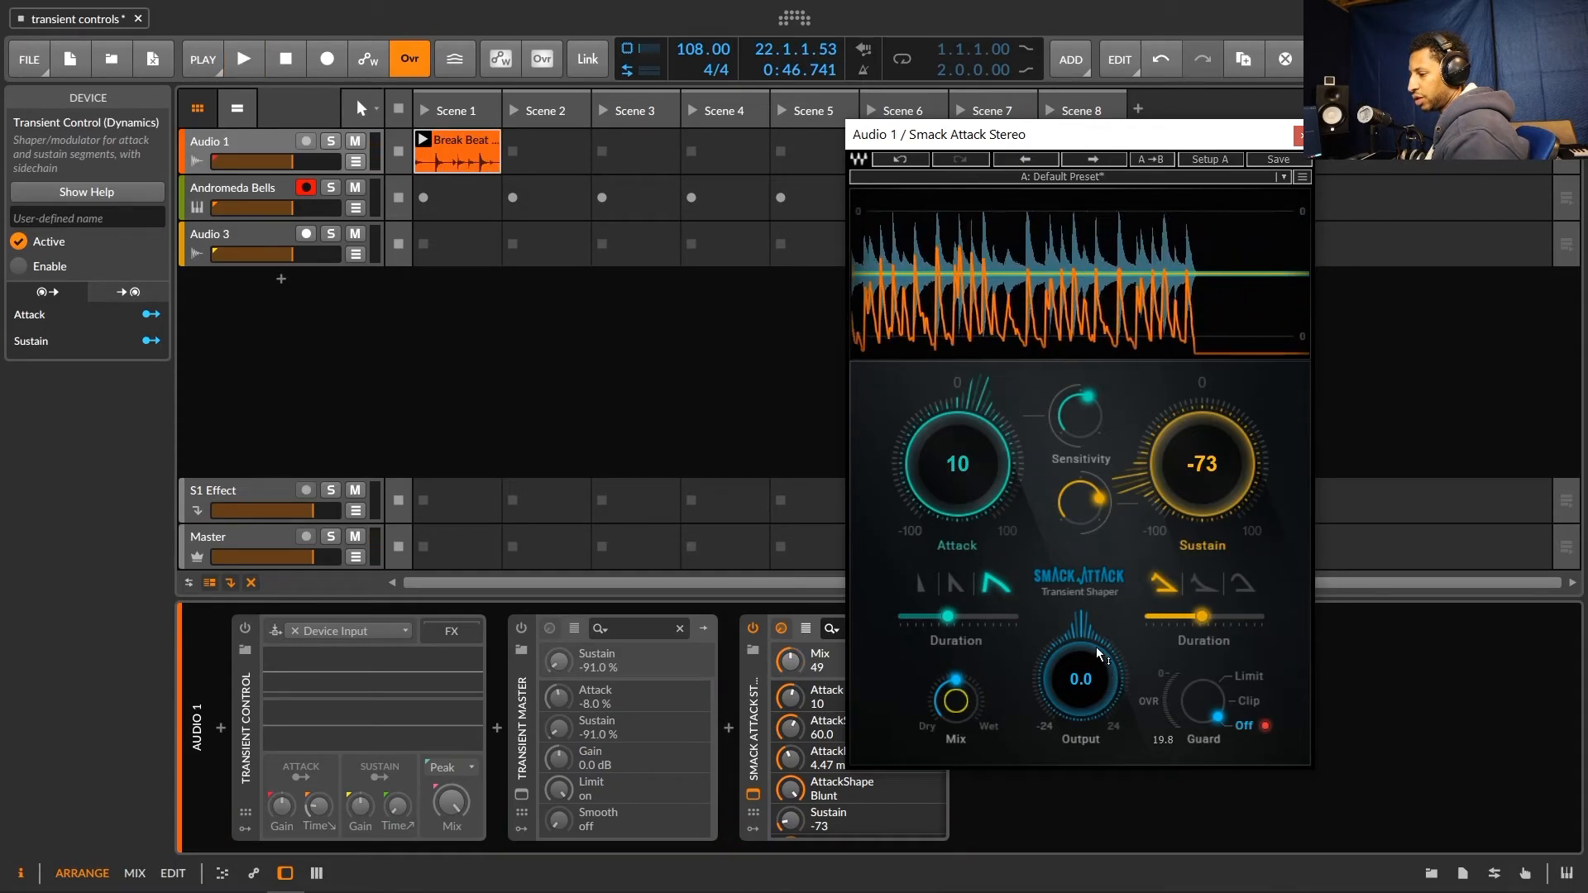
# Step: Switch Smack Attack's Guard to Clip and raise Attack to 92 while the break beat plays
pyautogui.click(1199, 716)
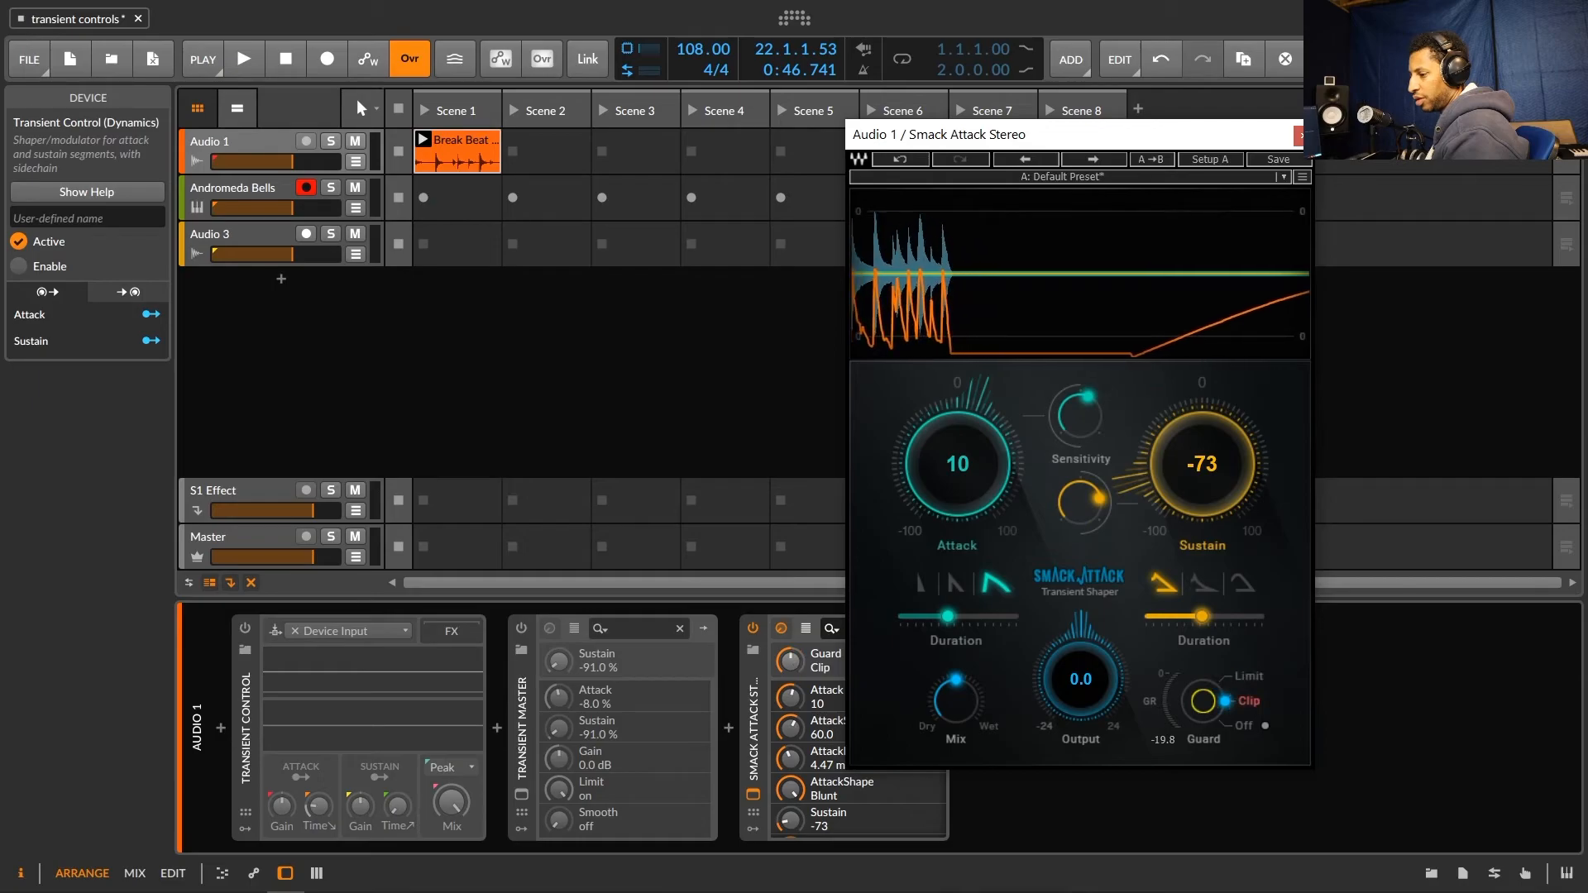
pyautogui.press('space')
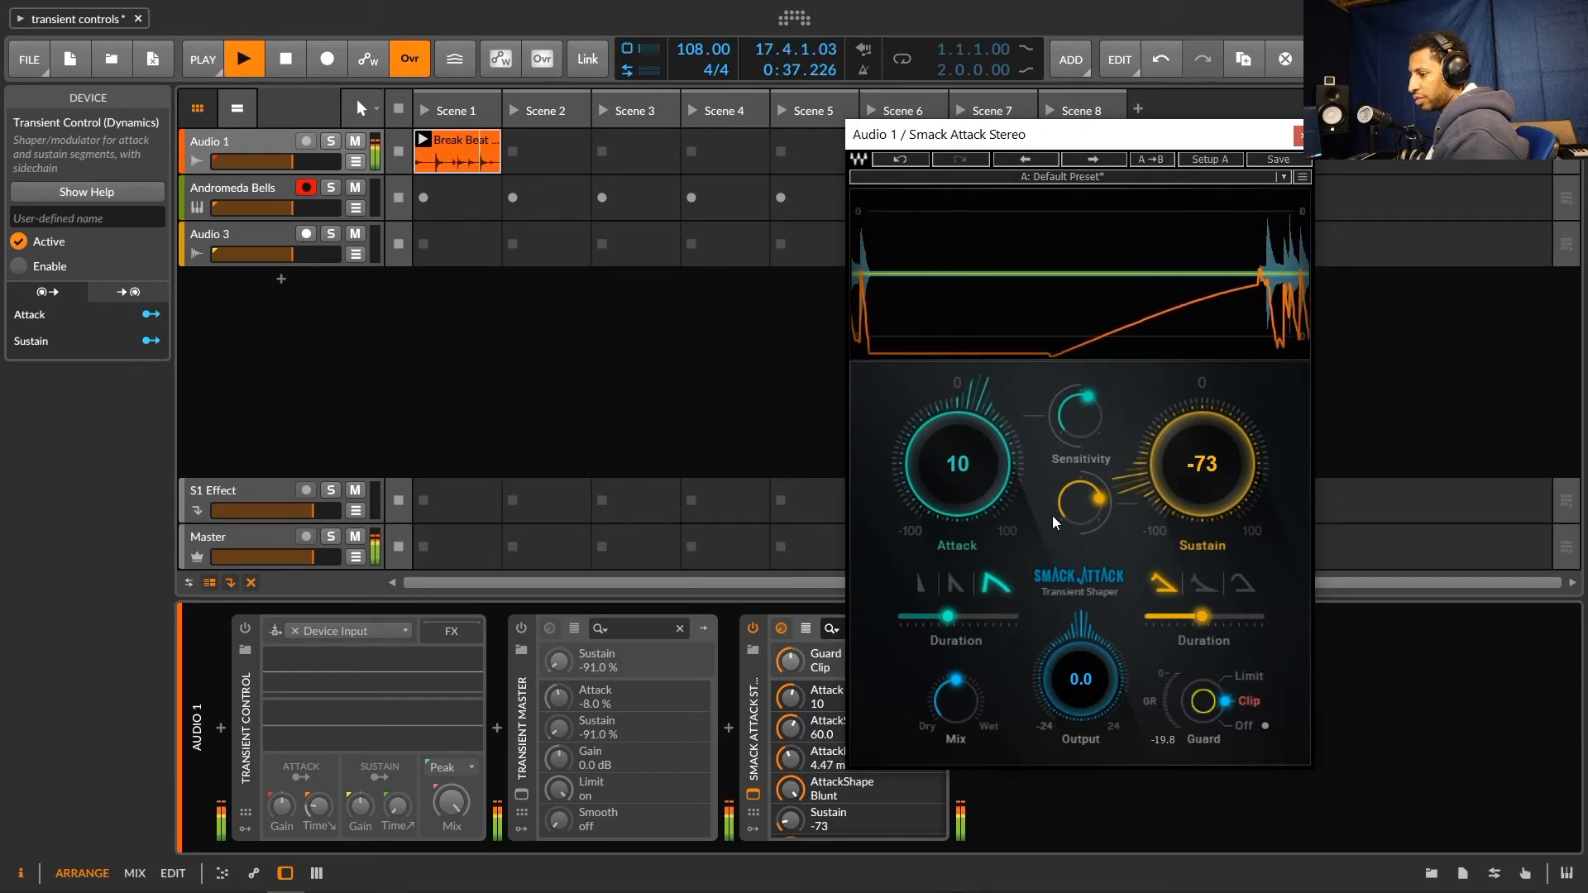
pyautogui.moveTo(957, 463); pyautogui.dragTo(957, 389)
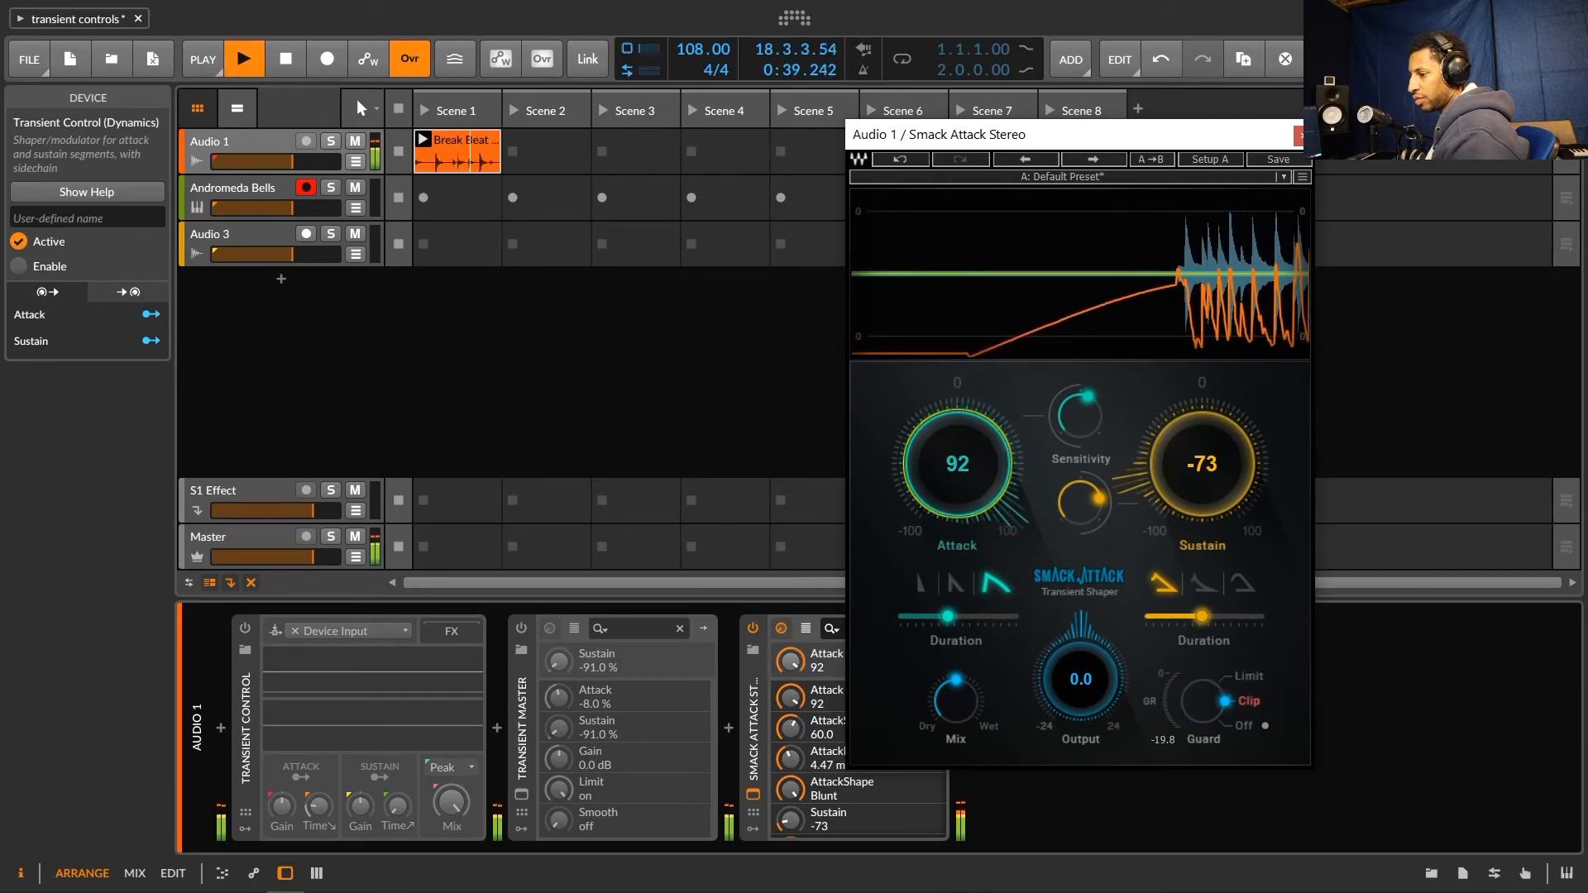
# Step: Set Smack Attack's Sustain to 21 and Mix to 100 while auditioning the break beat, and stop playback
pyautogui.moveTo(1123, 479); pyautogui.dragTo(1123, 402)
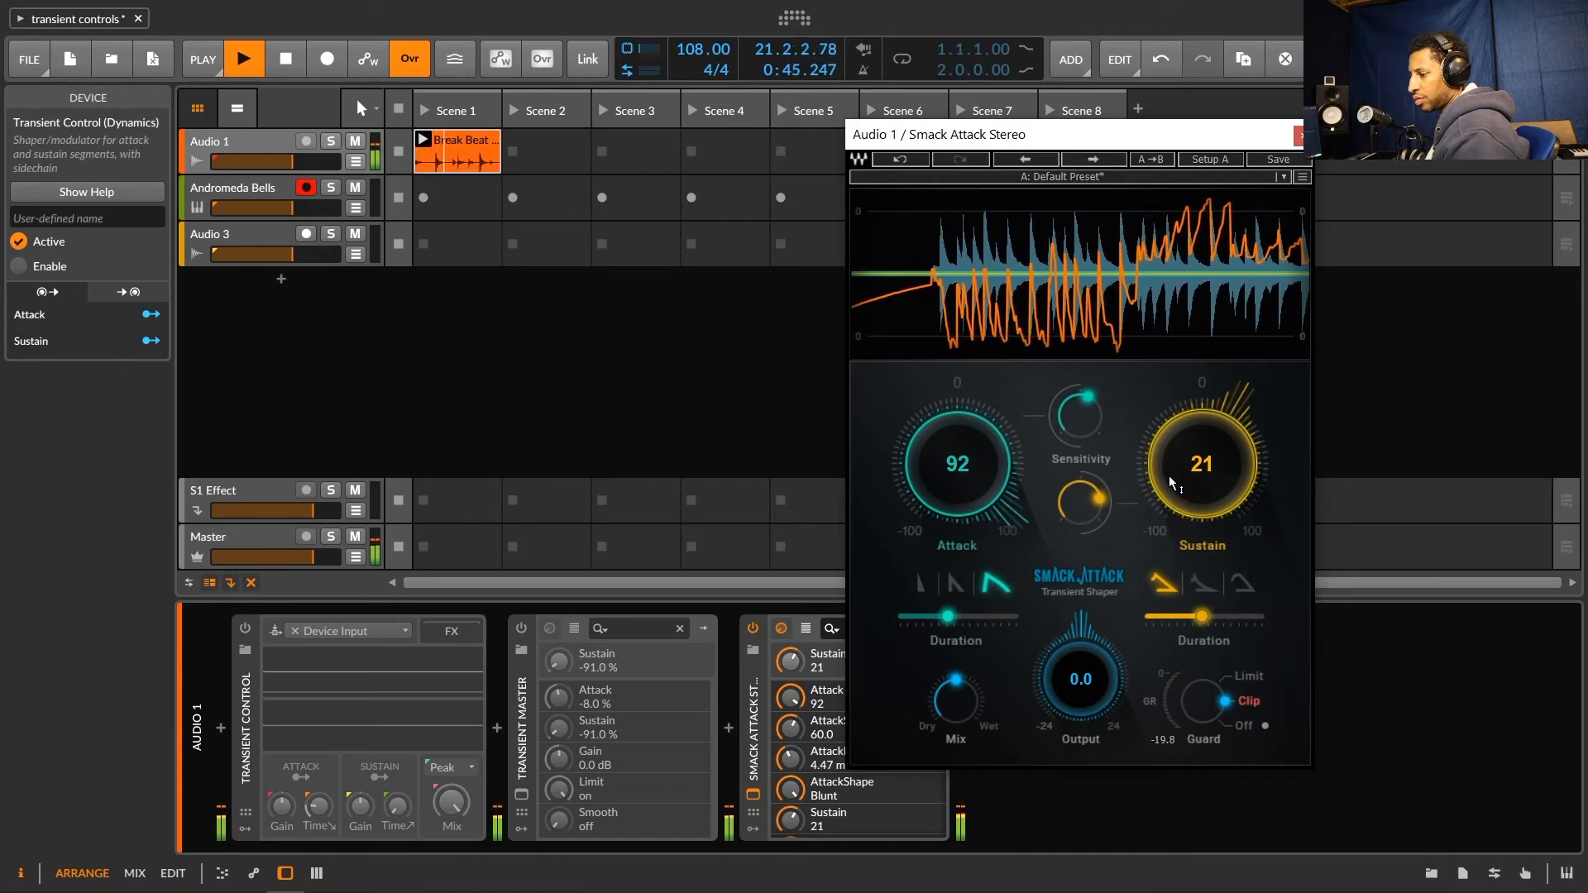
pyautogui.moveTo(964, 703); pyautogui.dragTo(964, 662)
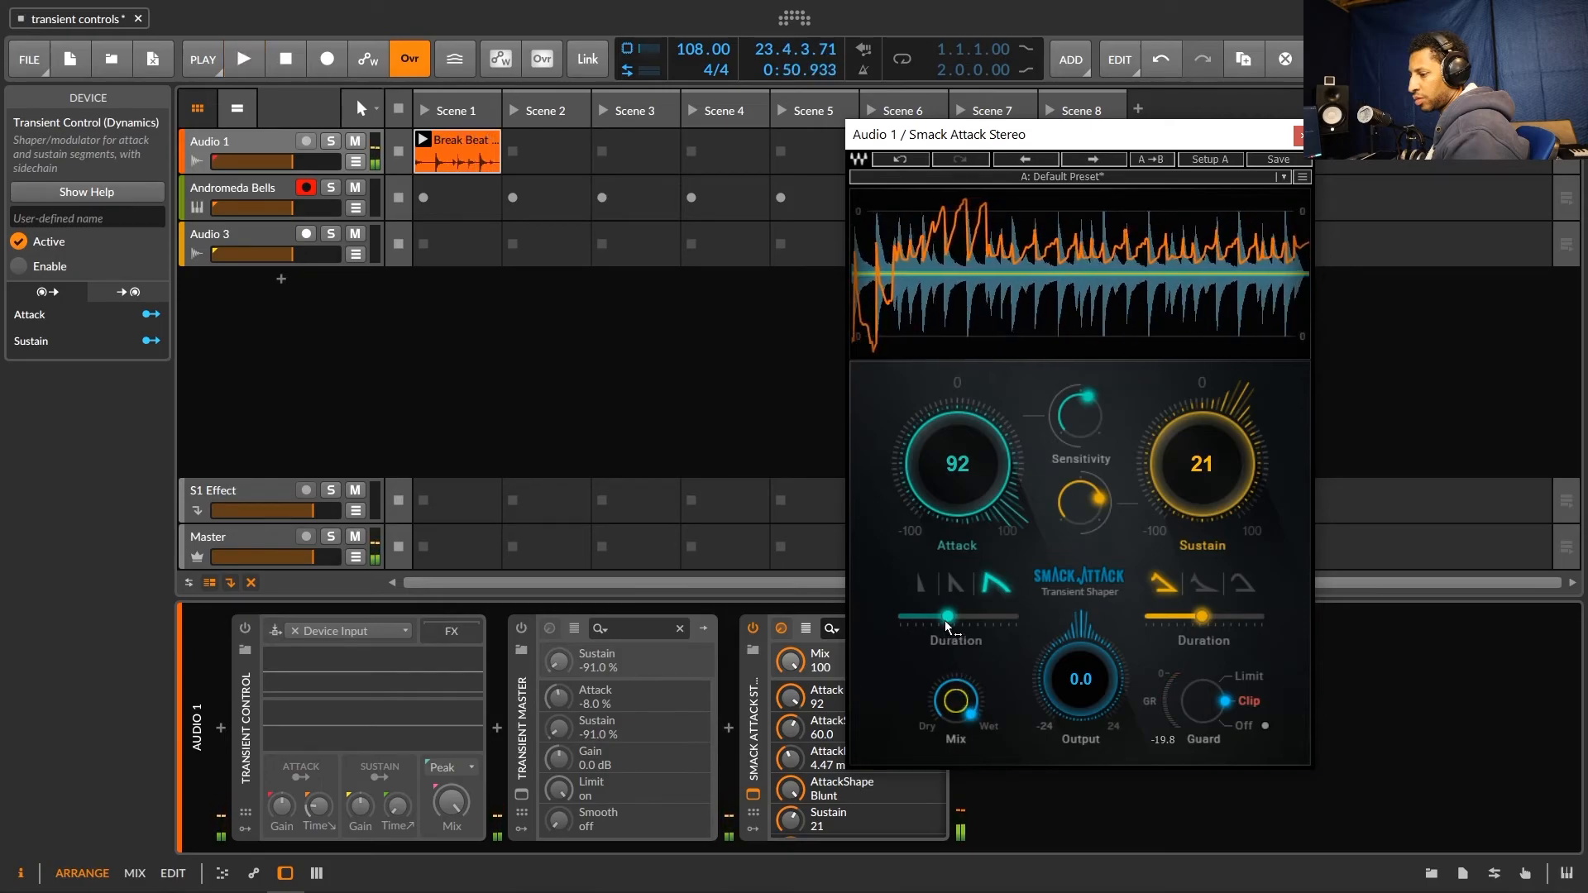
pyautogui.press('space')
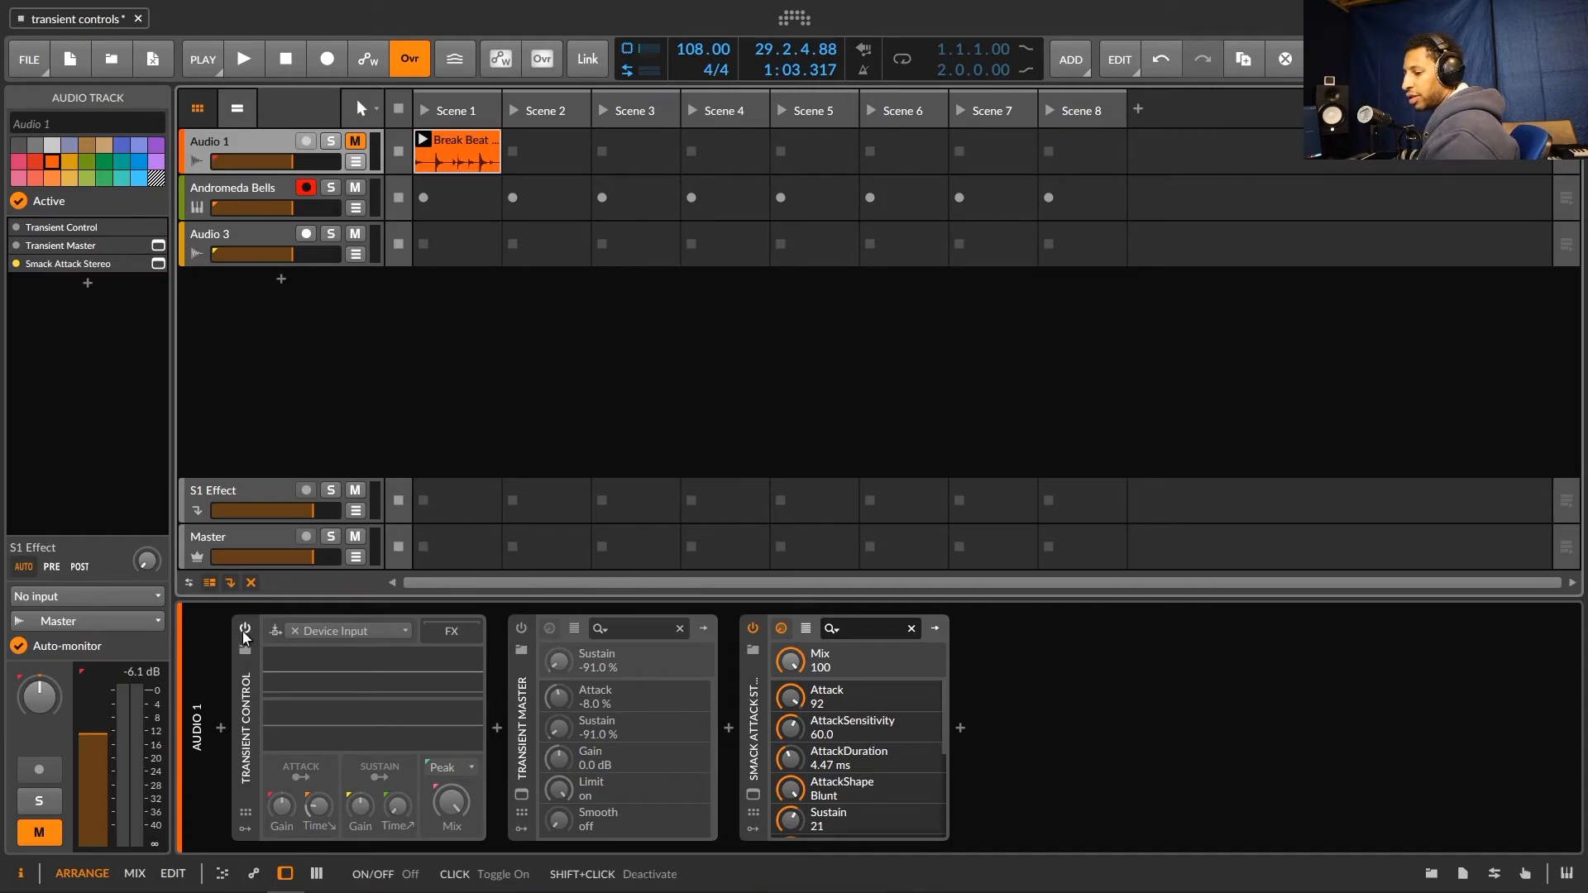
# Step: Enable Transient Control on Audio 1 and reopen the Smack Attack Stereo plug-in window to compare the shapers' controls
pyautogui.click(242, 632)
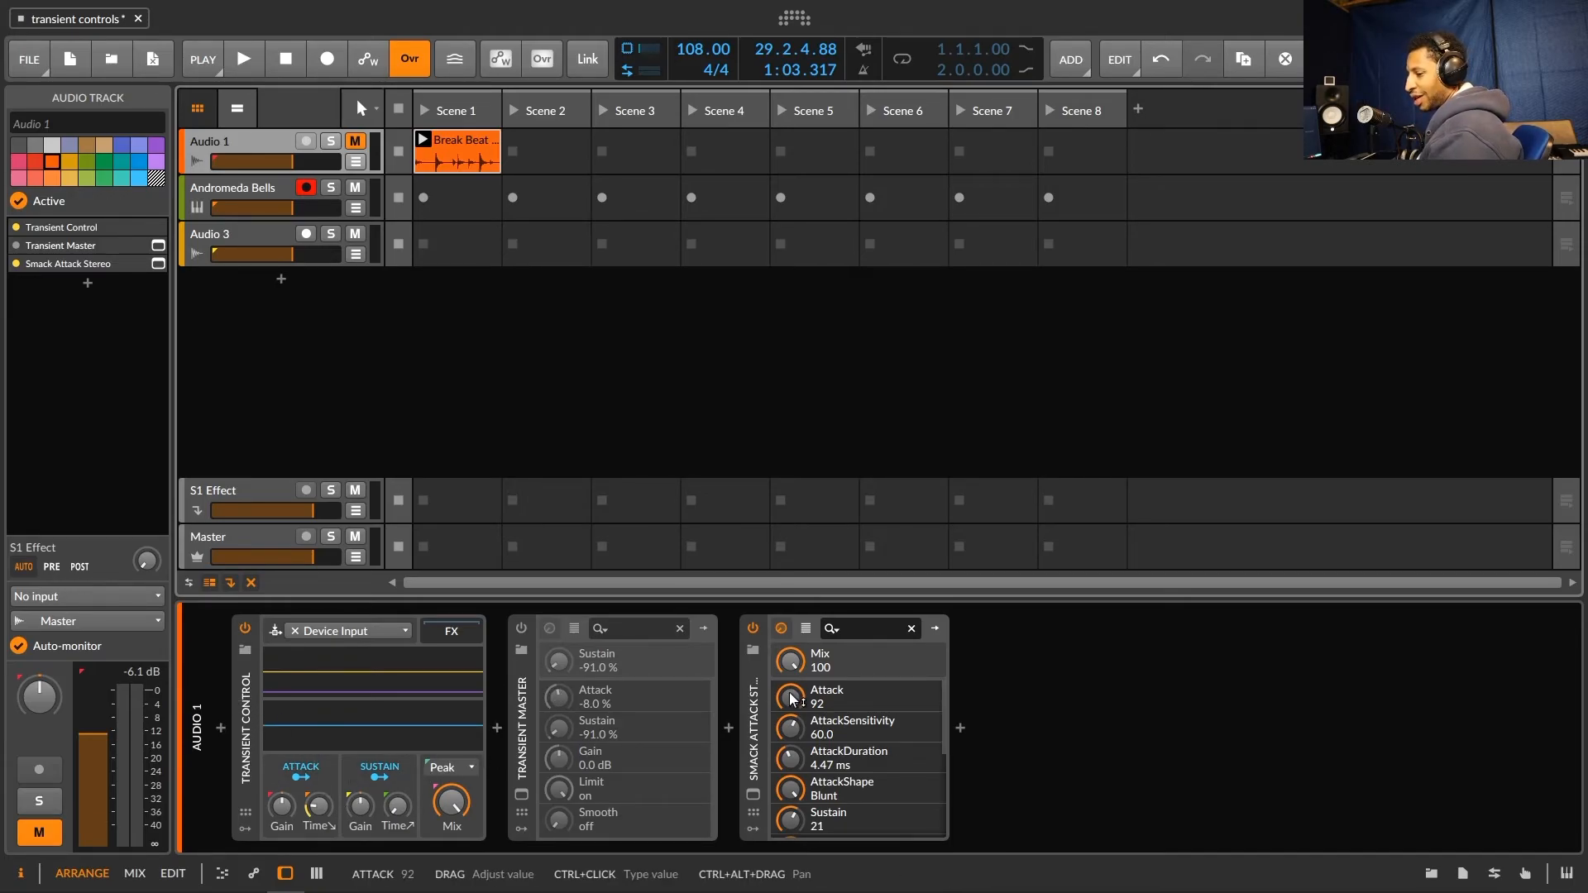
pyautogui.click(758, 798)
pyautogui.click(754, 797)
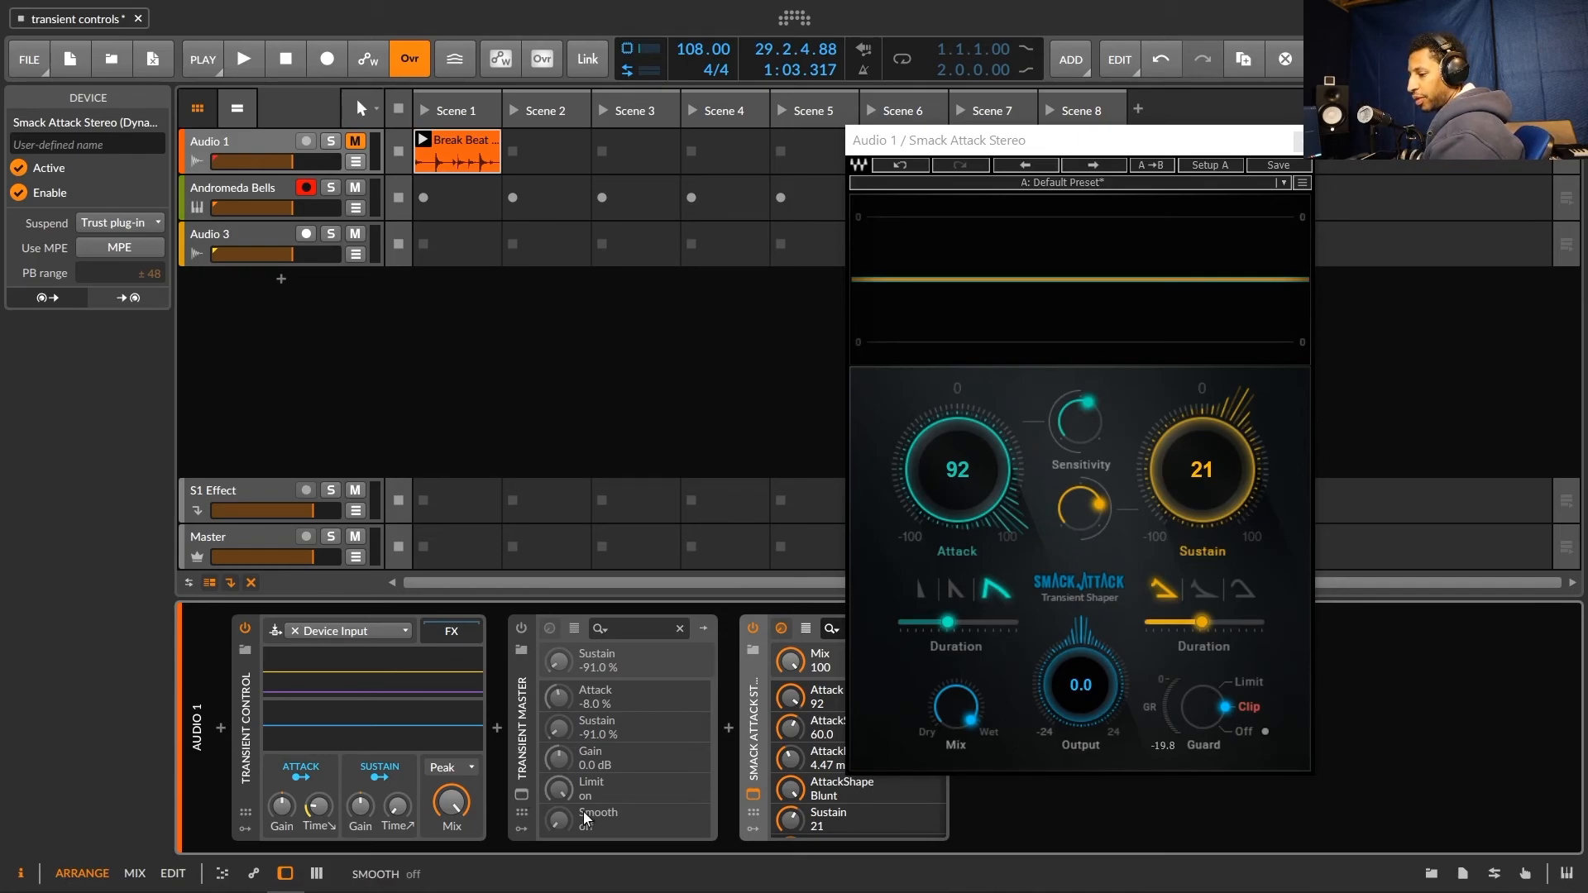
pyautogui.moveTo(559, 749)
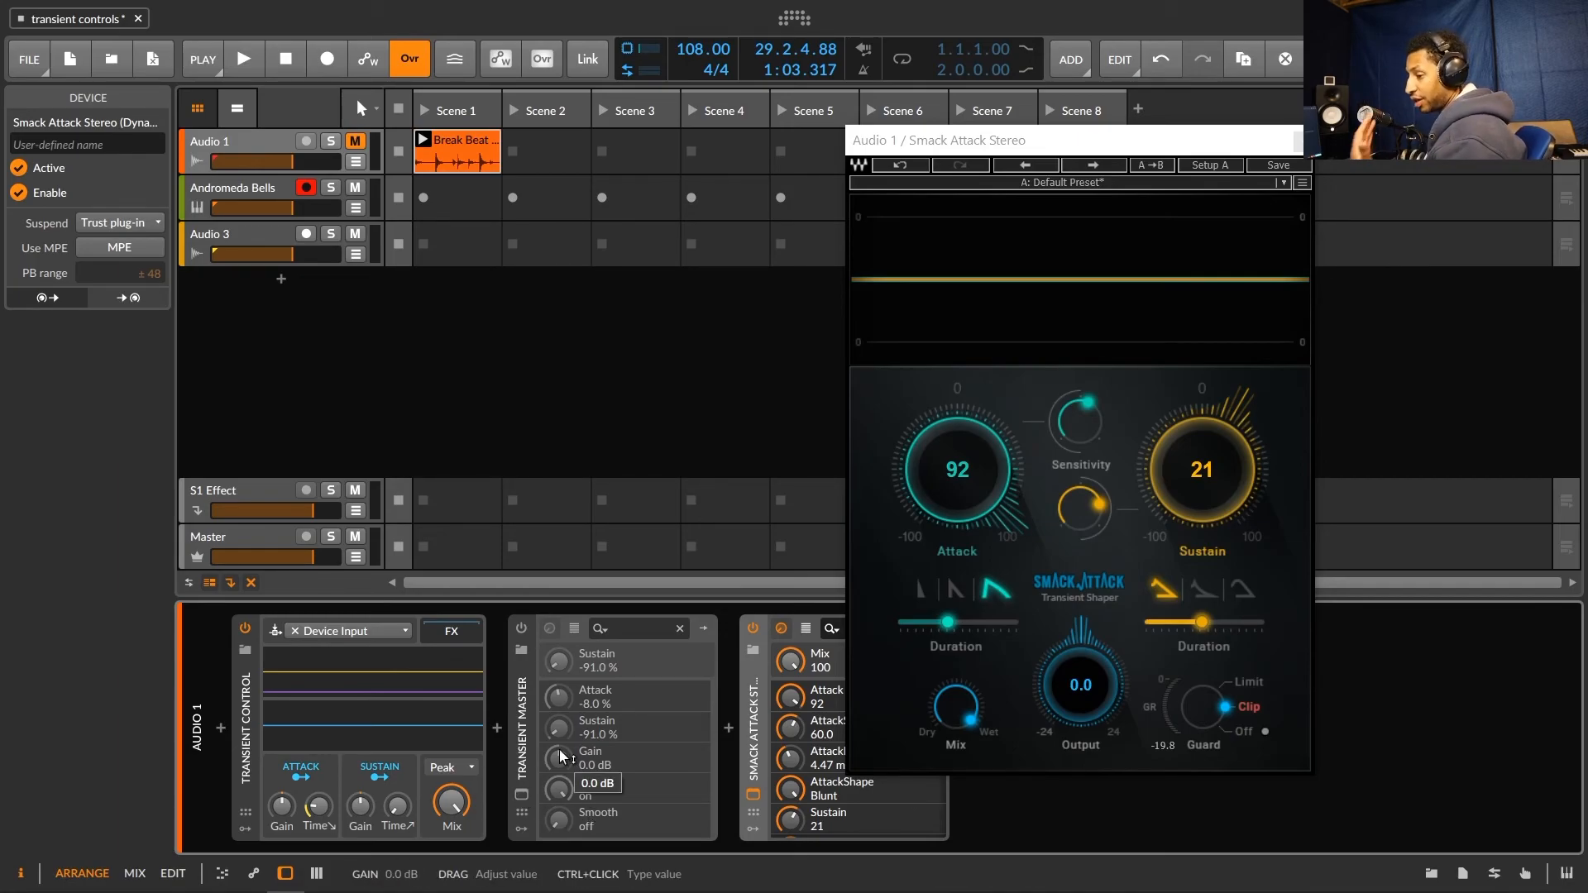